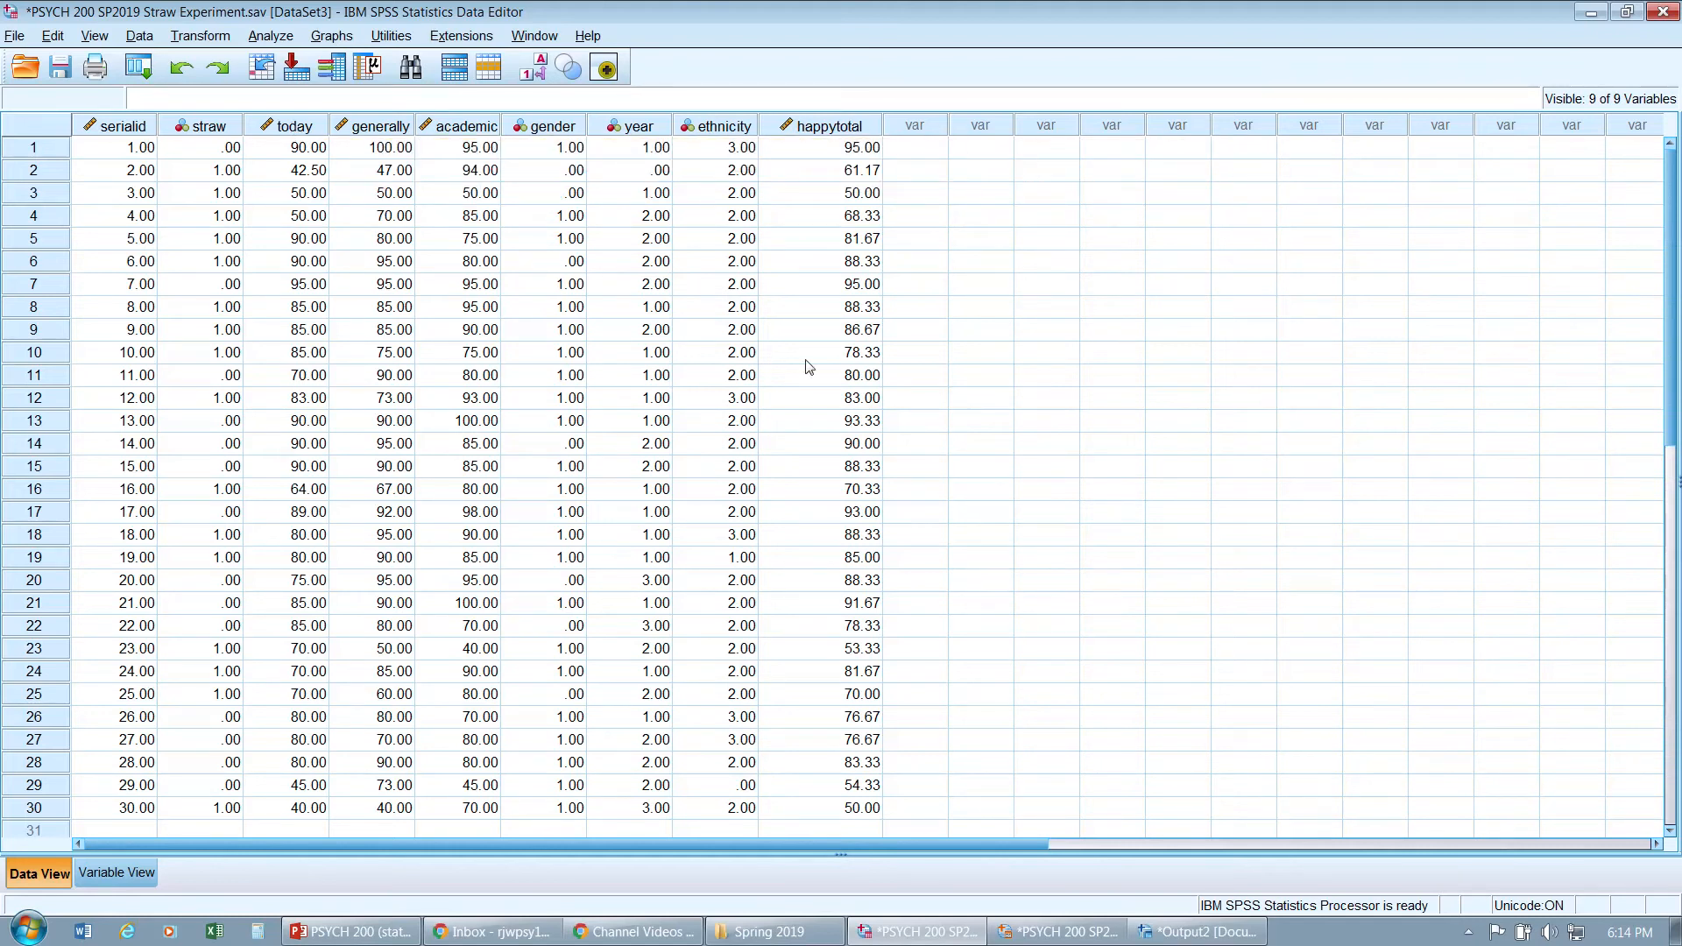
- Start a Frequencies analysis, replacing Straw Position with happytotal as the only analysed variable
click(270, 37)
mouse_move(318, 84)
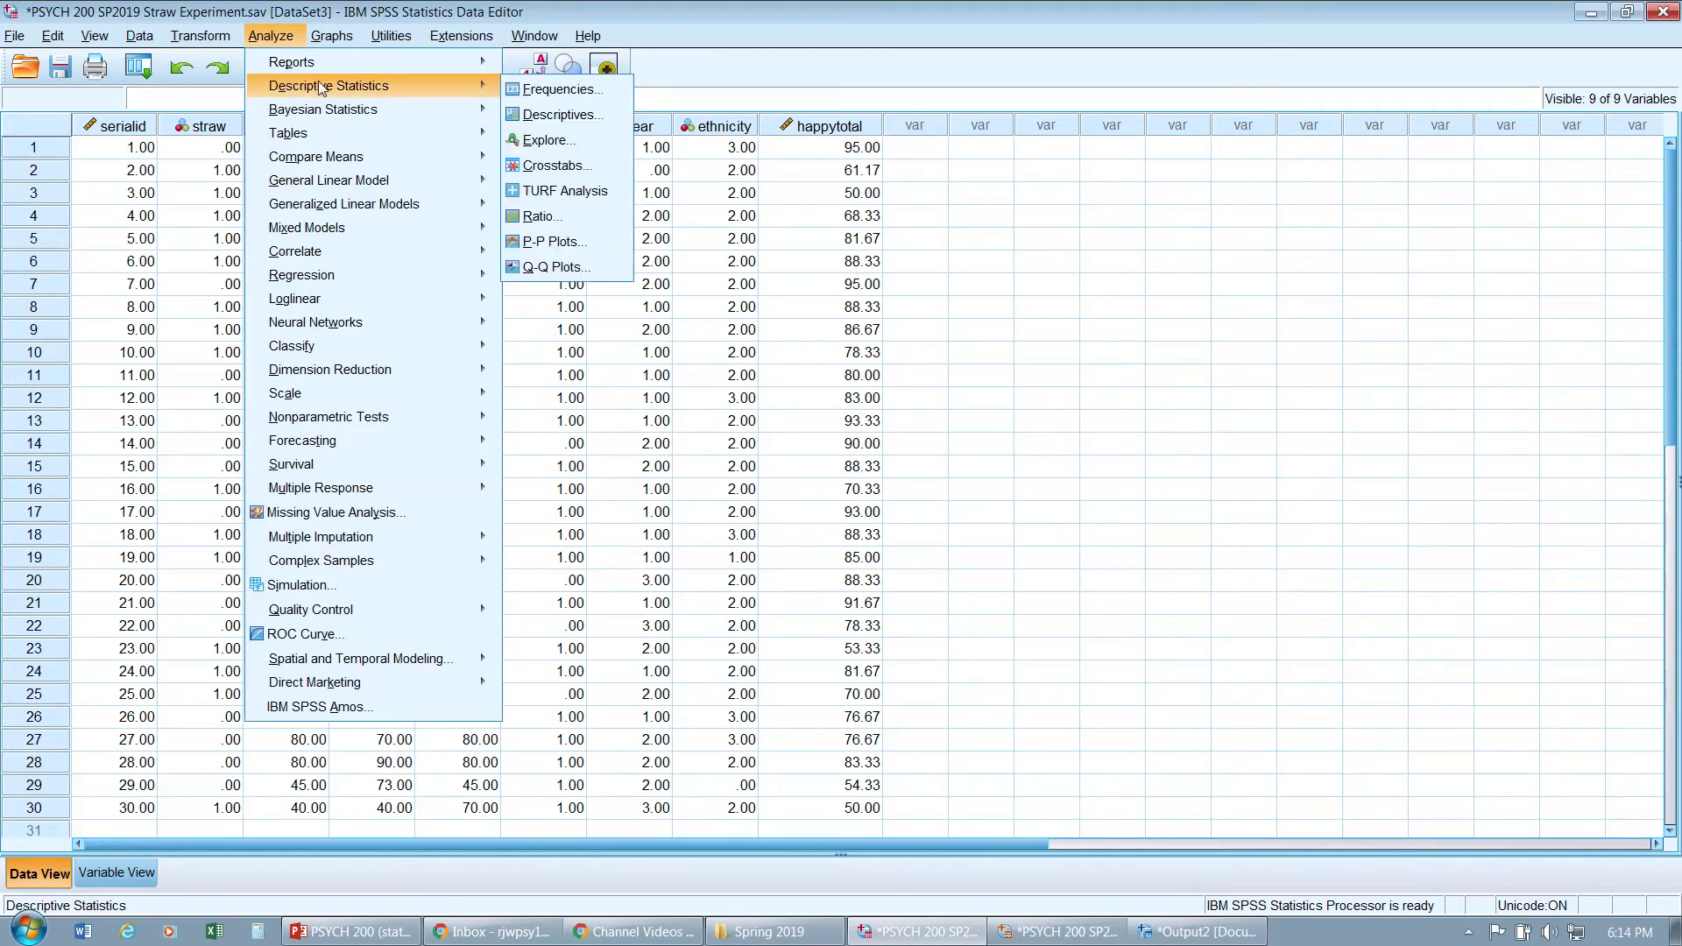
click(527, 89)
click(1020, 281)
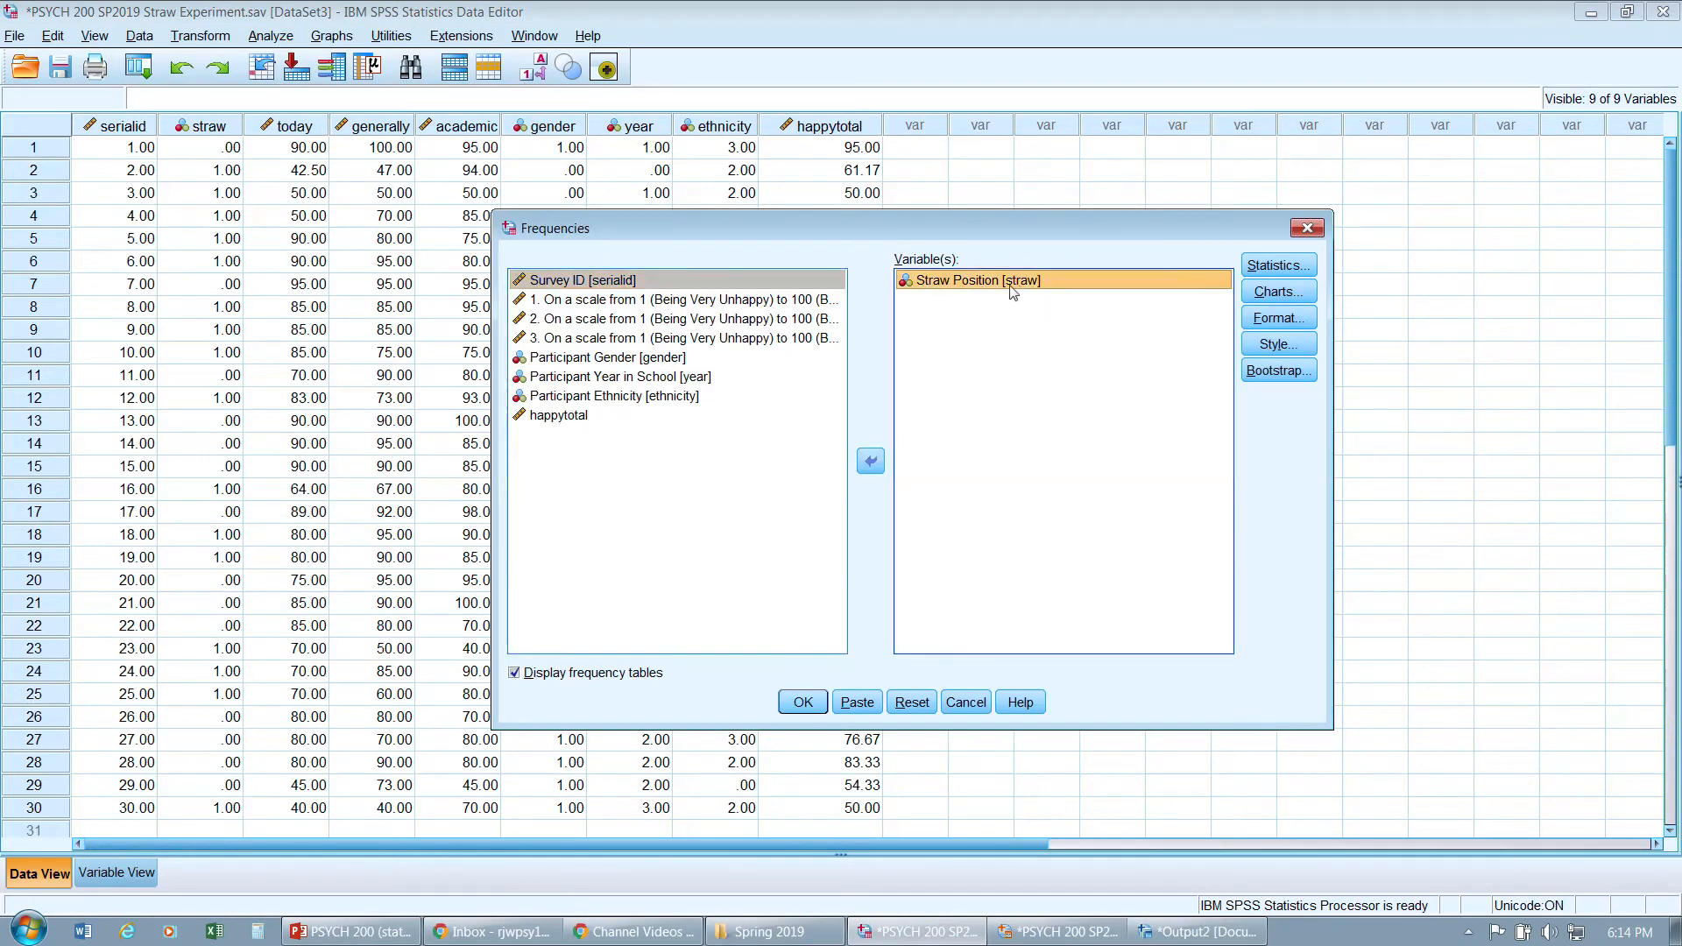
click(870, 462)
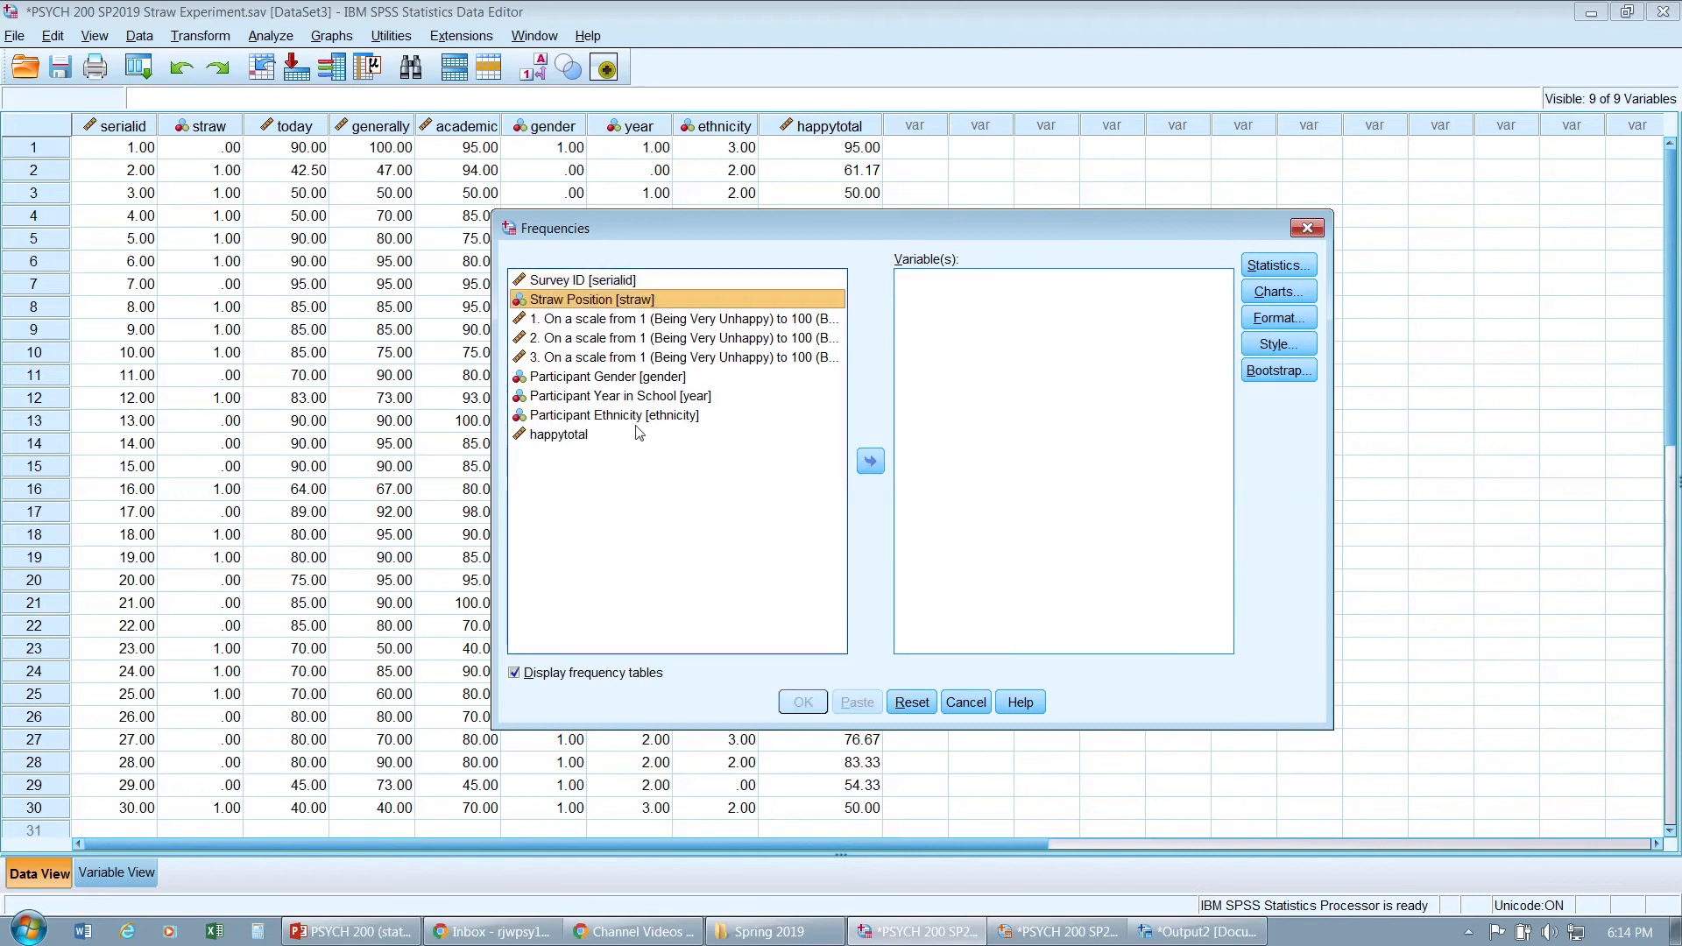
click(580, 435)
click(871, 462)
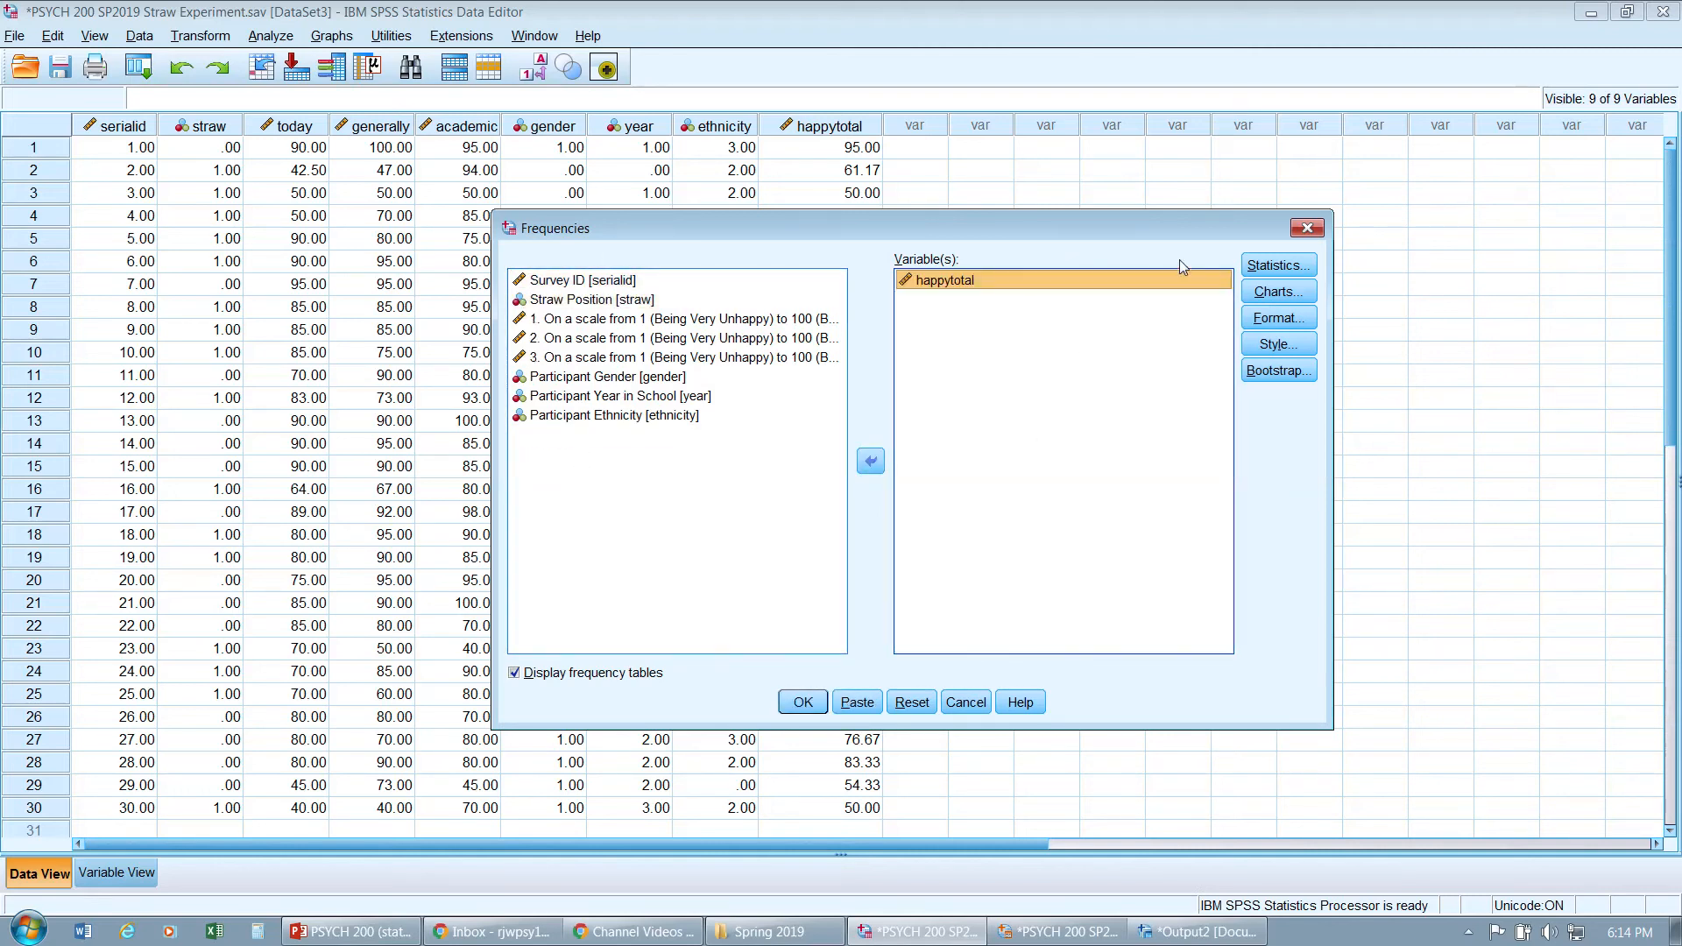
- Request the mean, median, skewness, minimum, maximum and standard deviation for the frequency analysis
click(1256, 267)
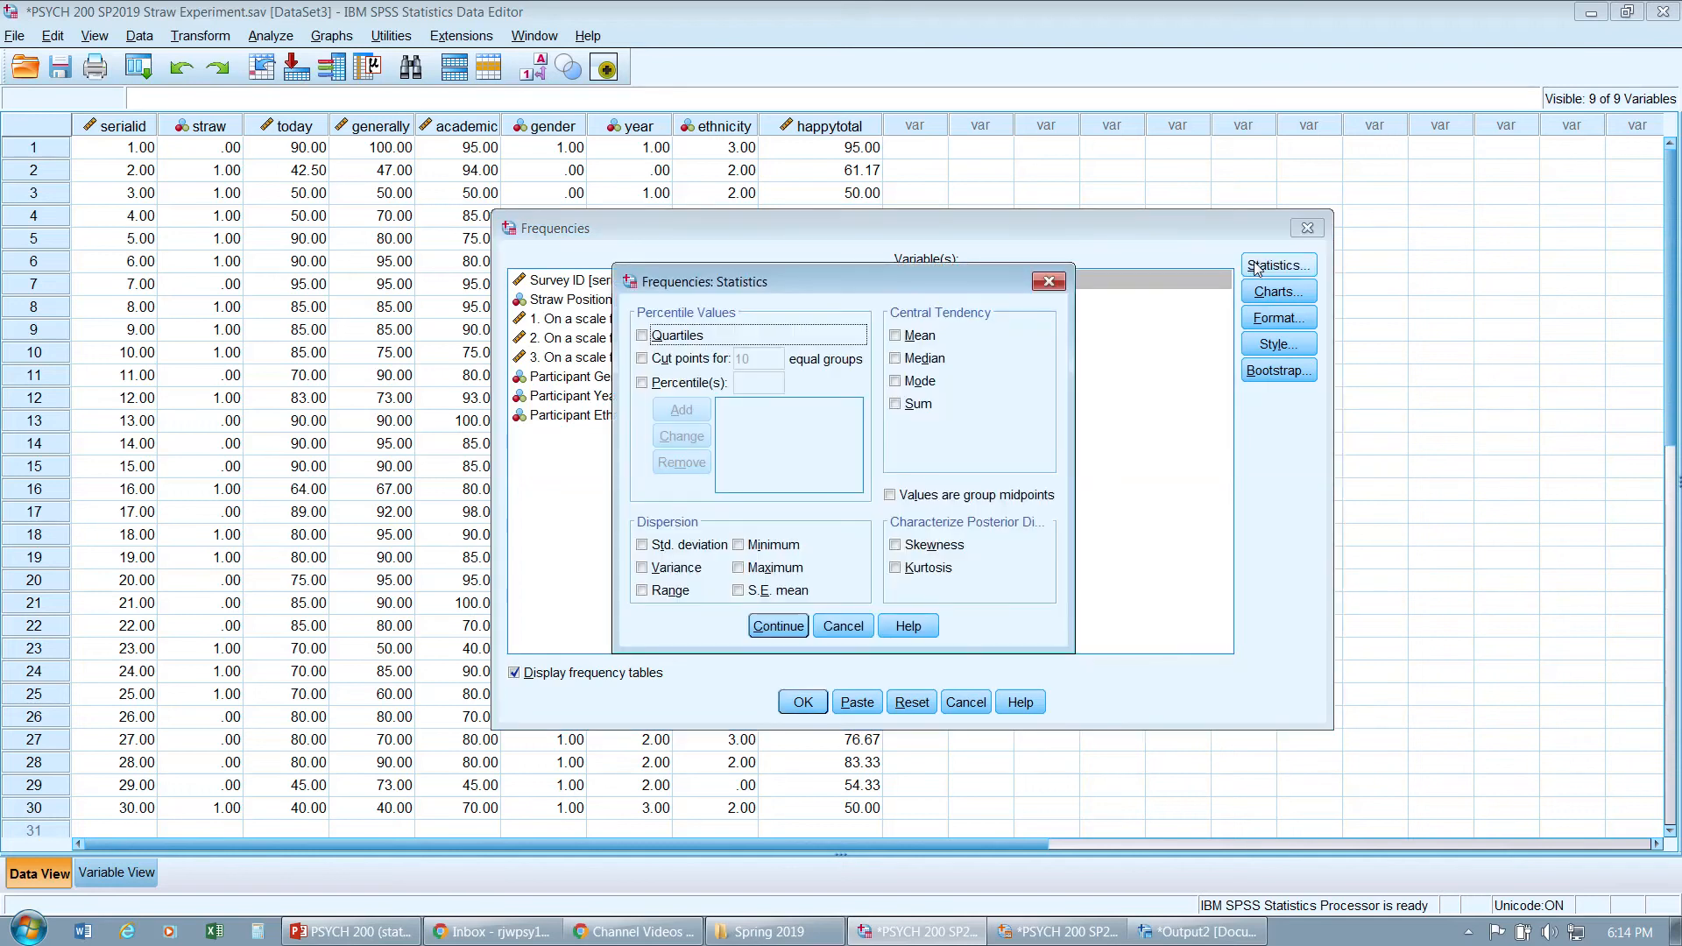
click(911, 337)
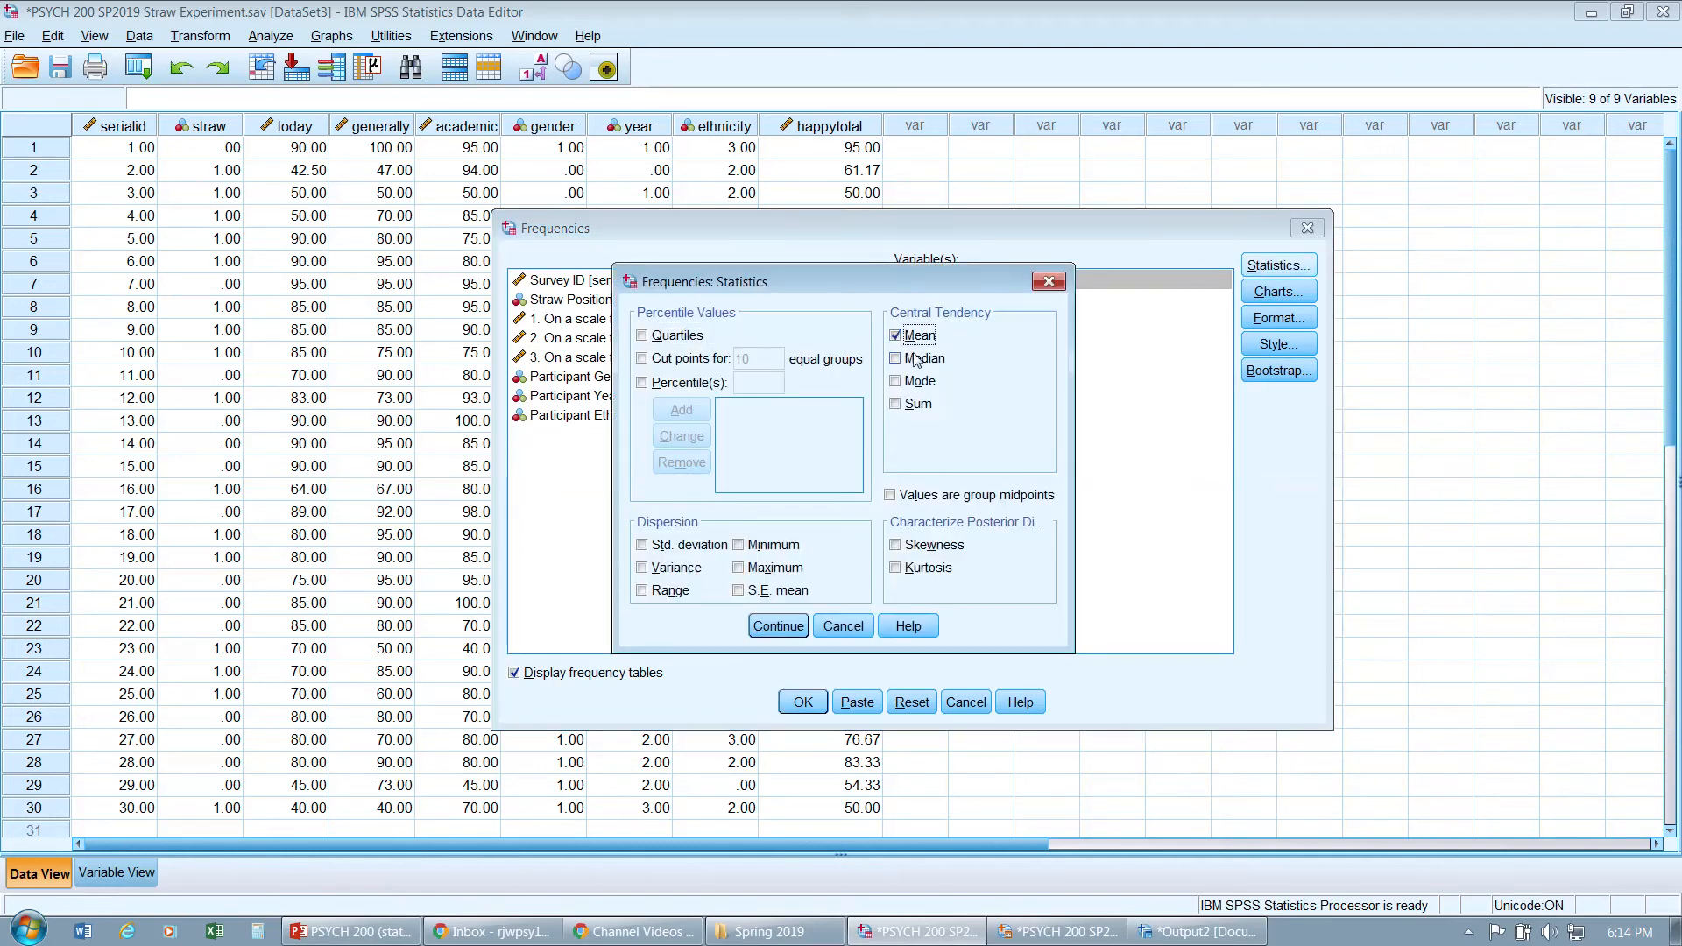
click(922, 359)
click(930, 546)
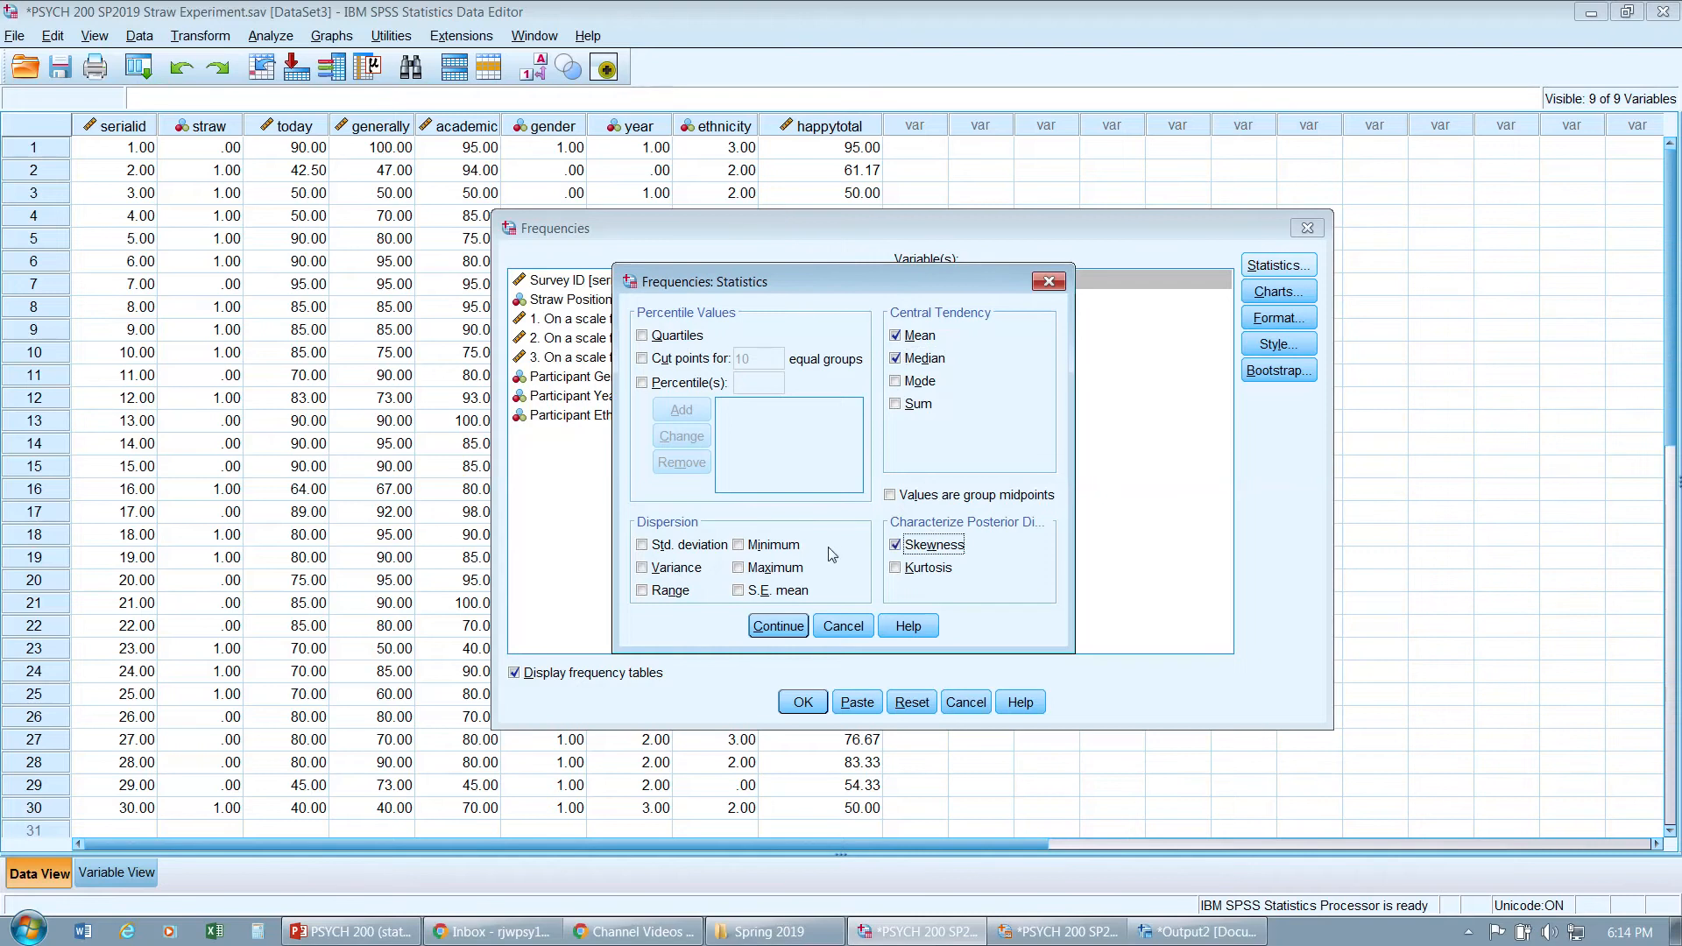
click(773, 545)
click(772, 568)
click(720, 545)
click(782, 629)
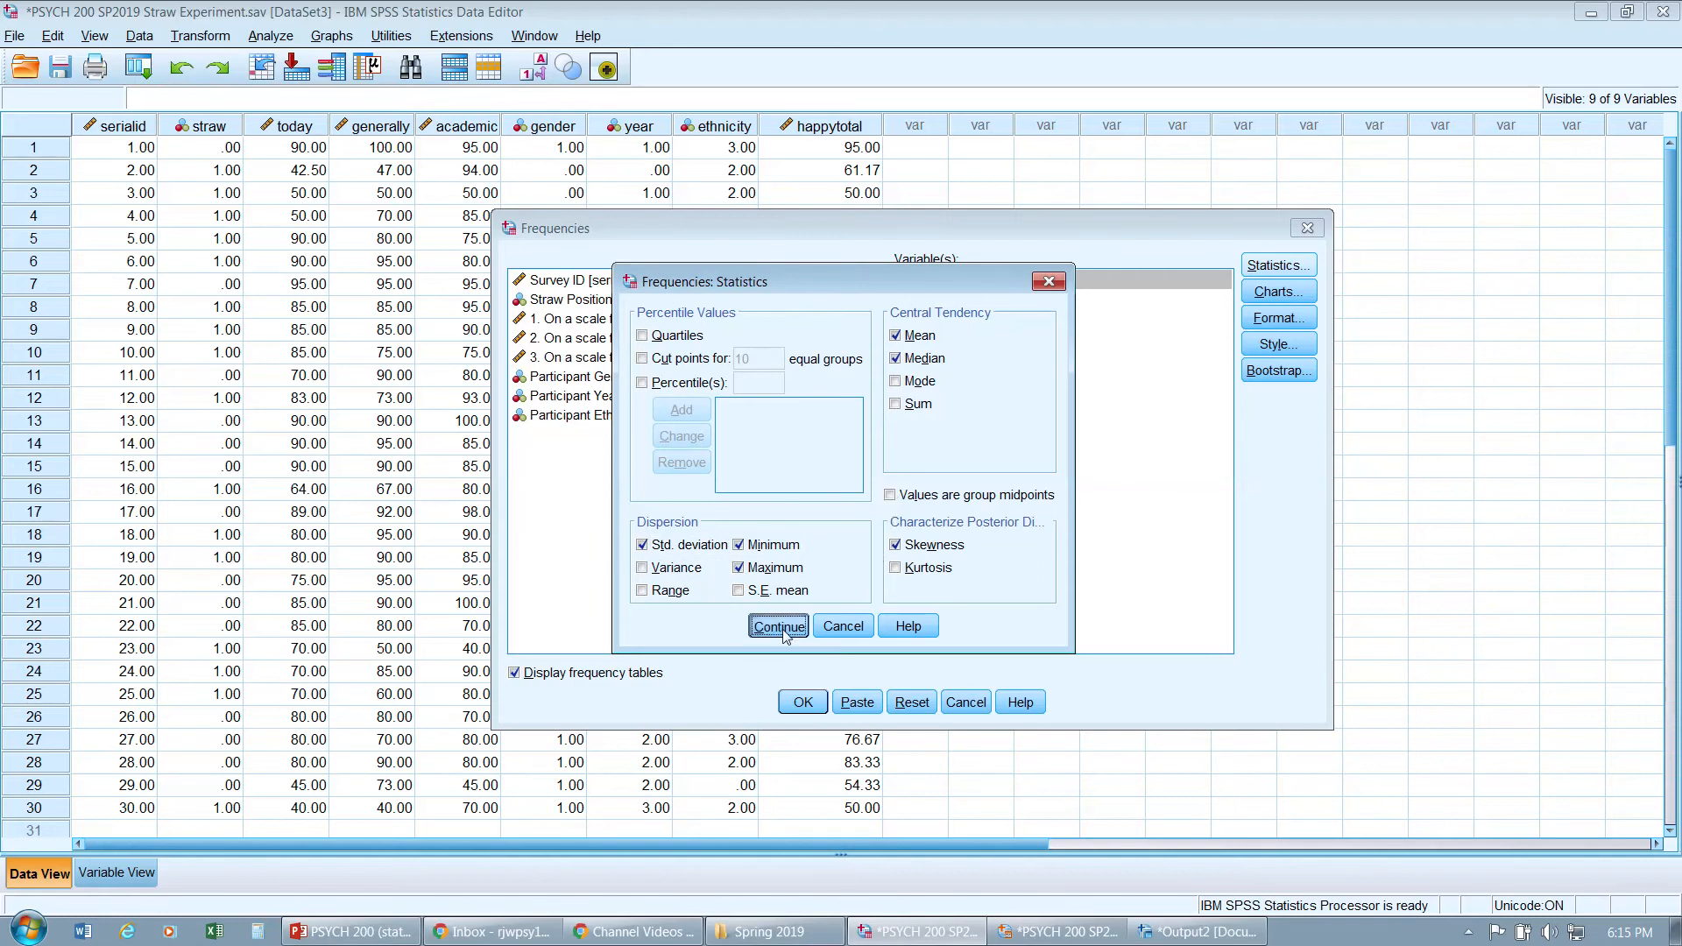
- Choose histograms without a normal curve as the chart type and paste the Frequencies command as syntax
click(1271, 292)
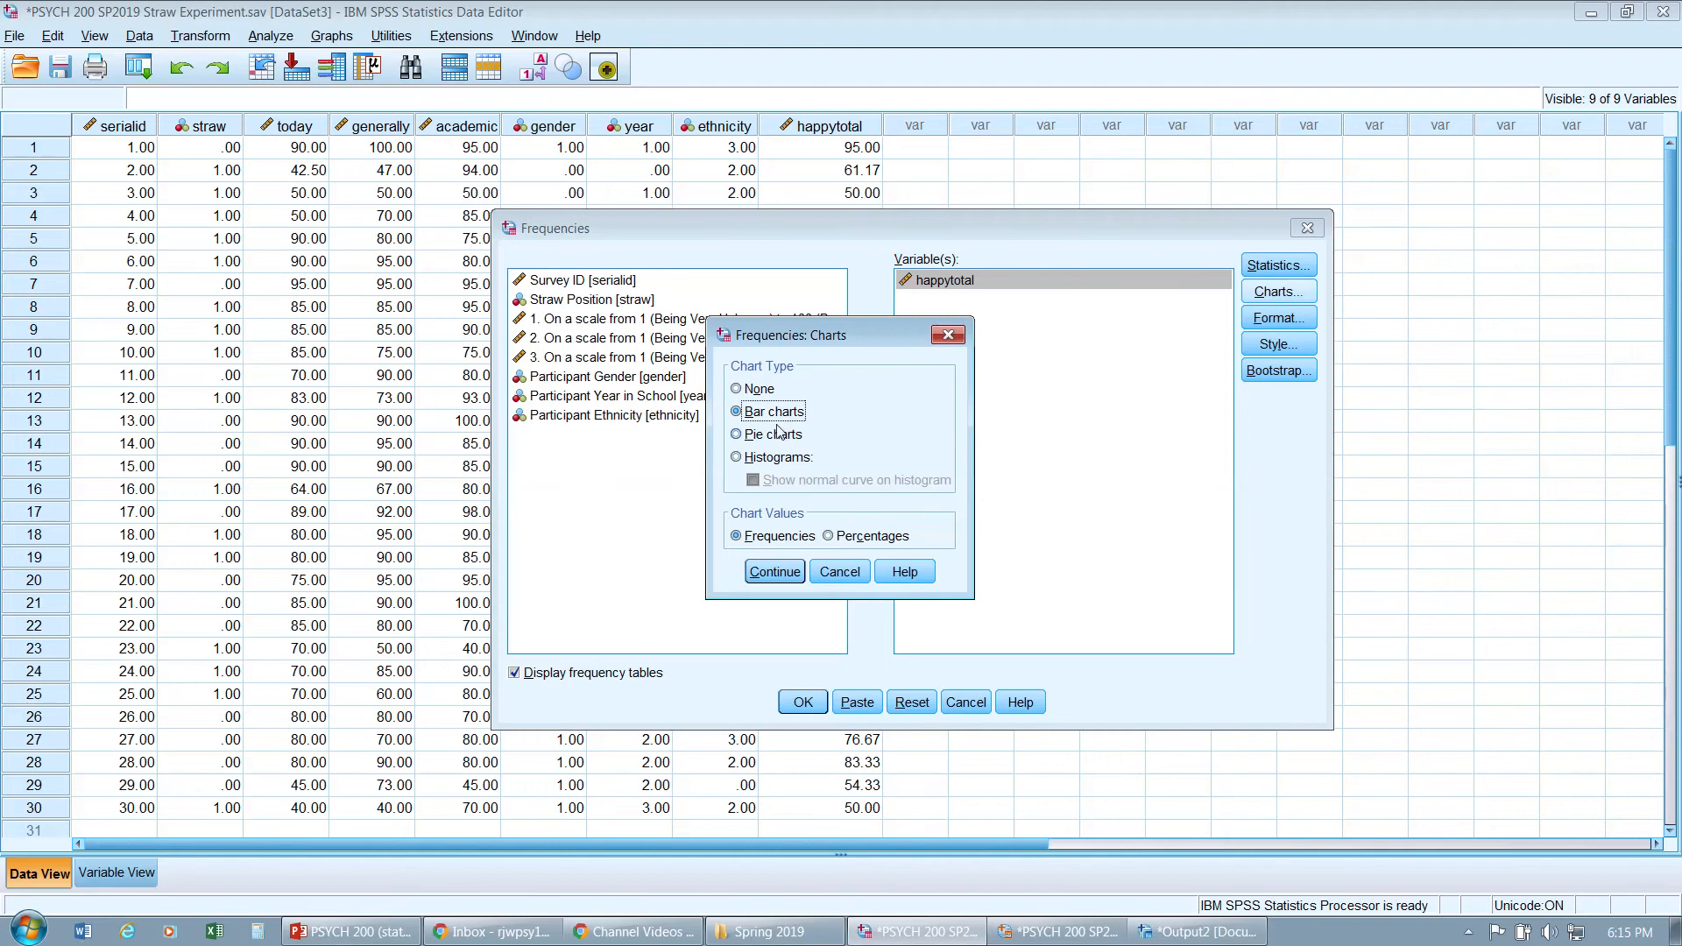
click(784, 457)
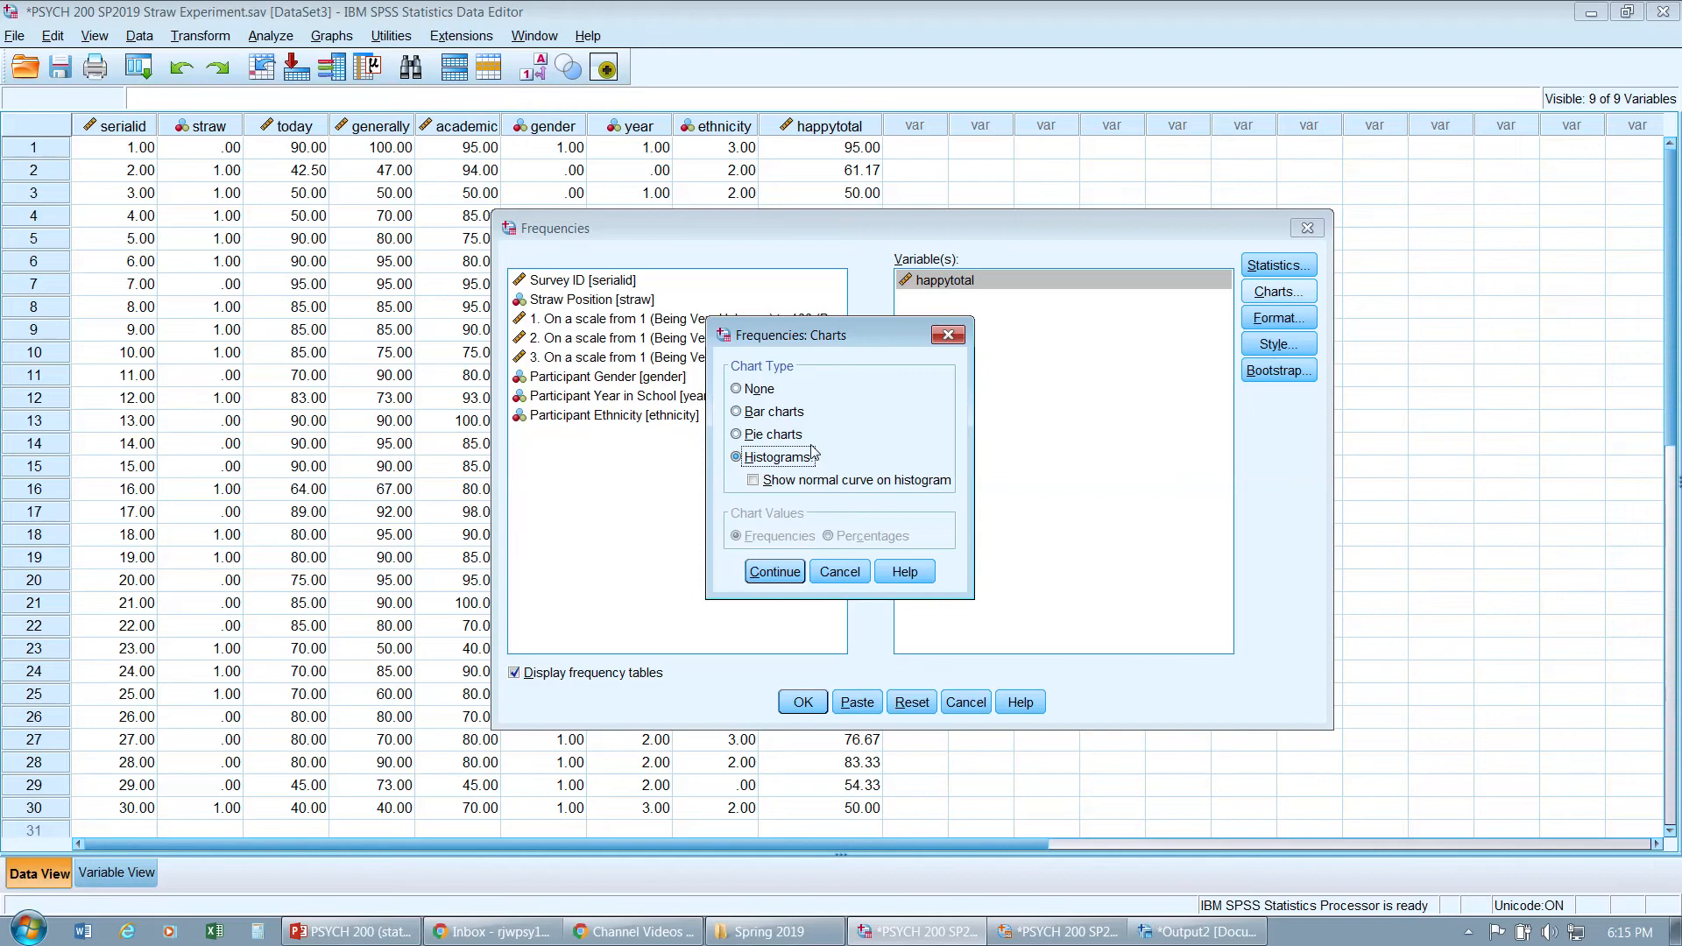
click(784, 579)
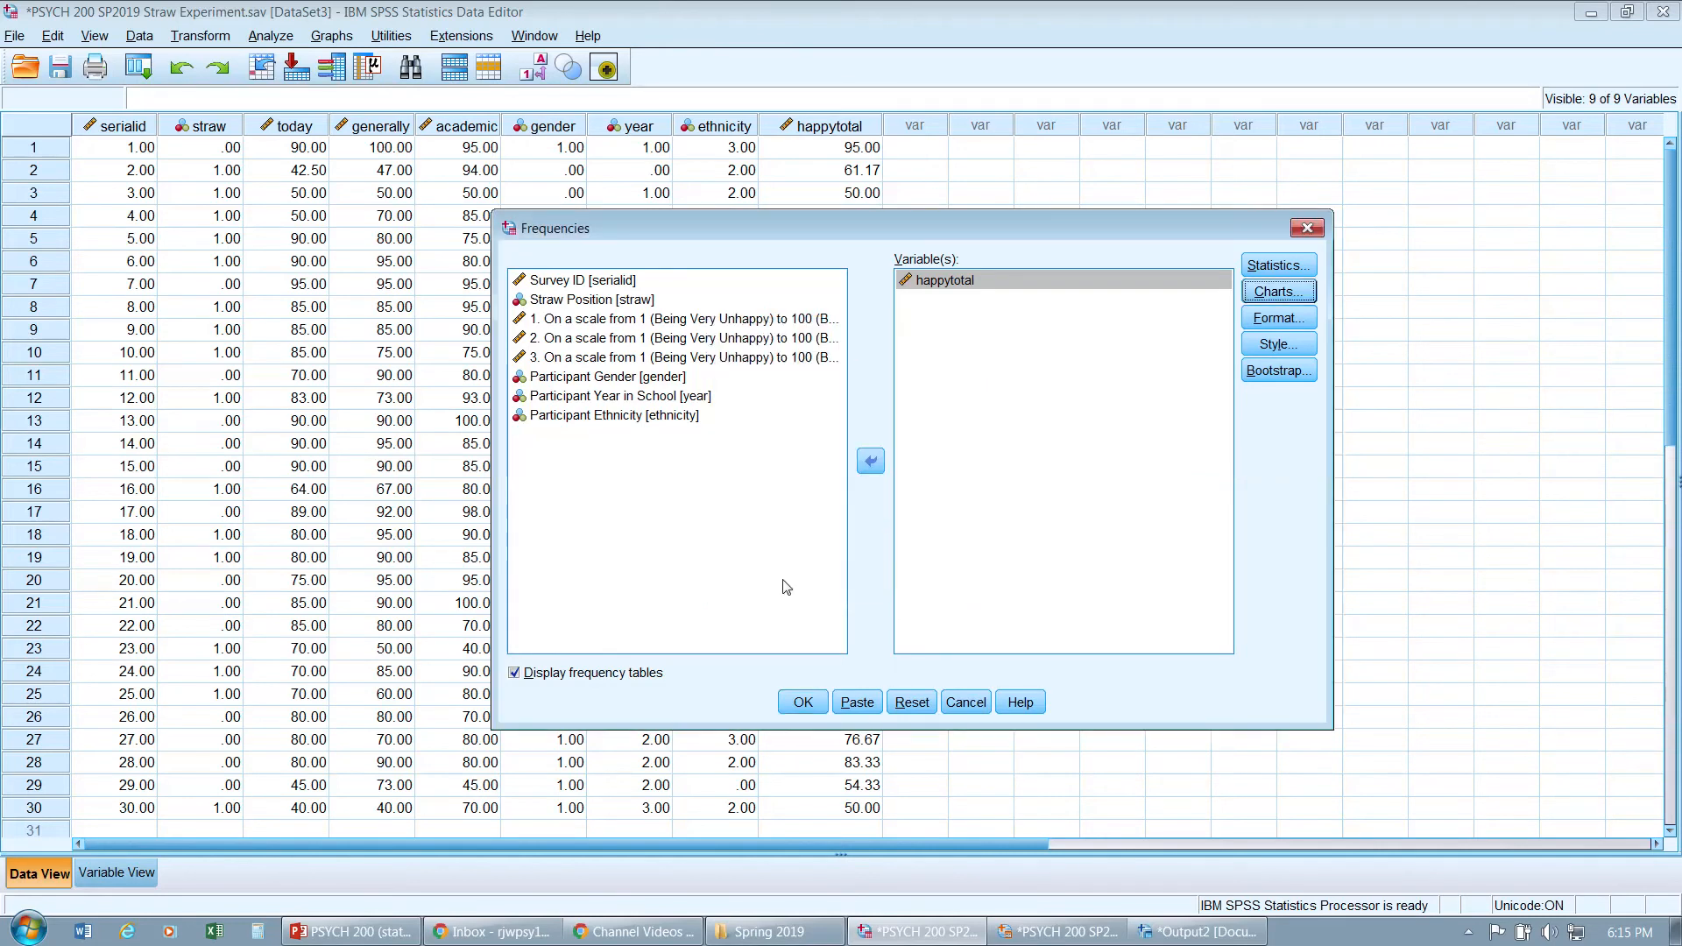
click(848, 706)
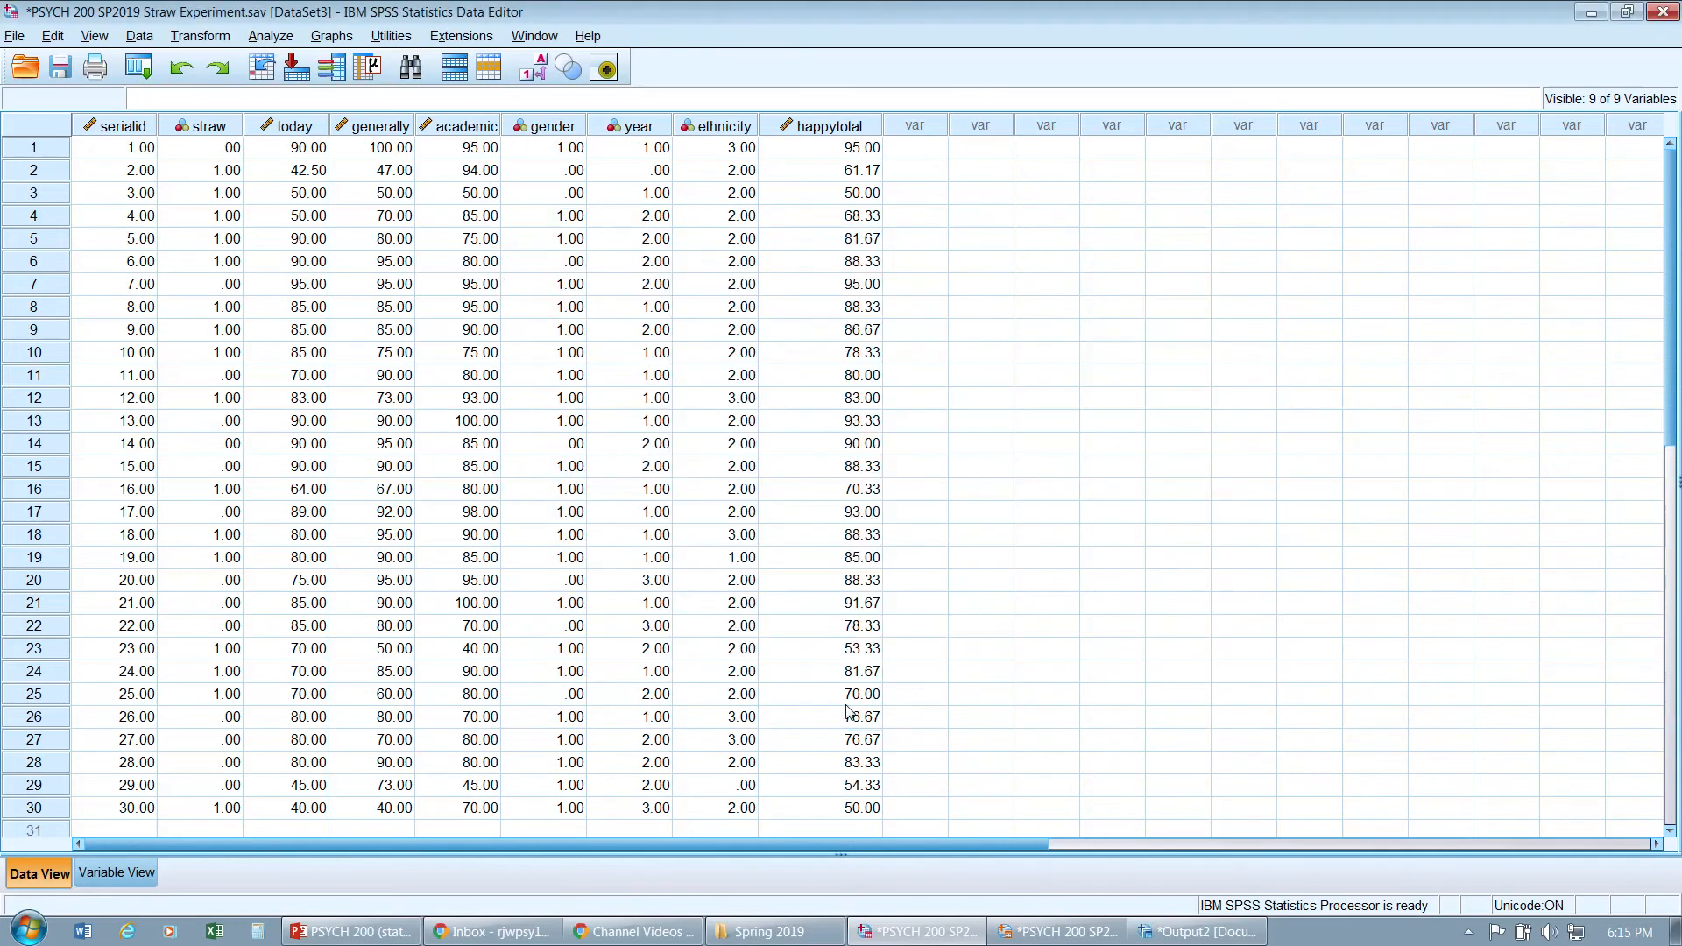
- Switch to the PSYCH 200 SP2019 Straw Experiment.sps syntax and delete two blank lines above the FREQUENCIES command
click(1059, 931)
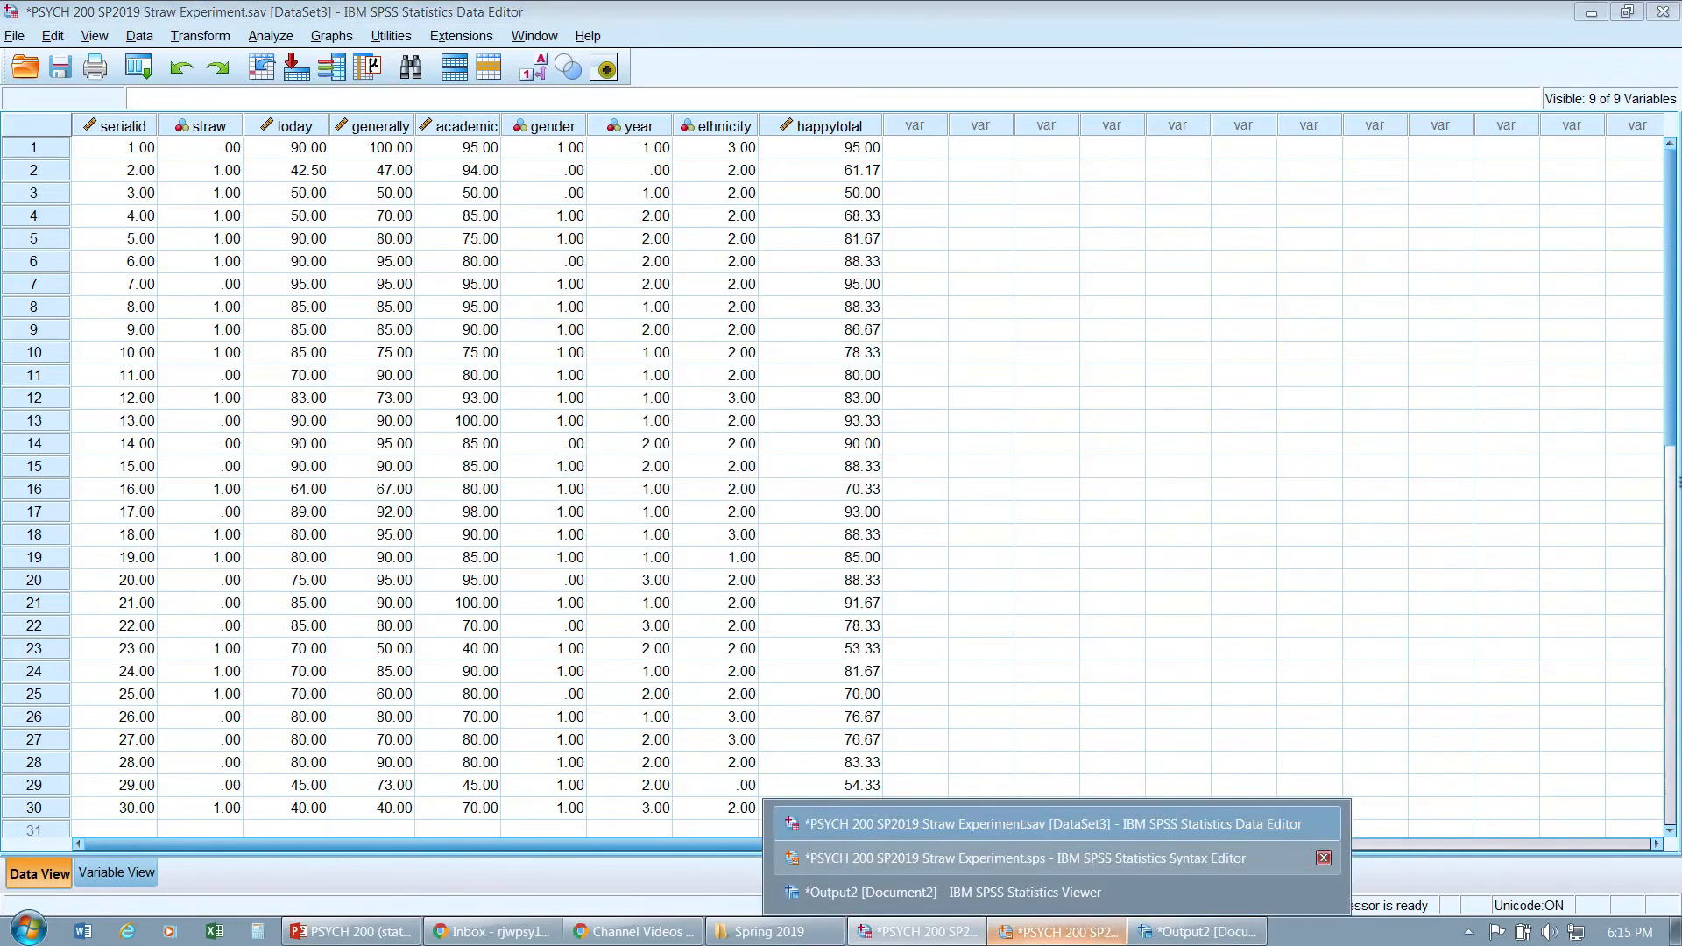
click(1025, 858)
drag(376, 543, 229, 482)
click(343, 383)
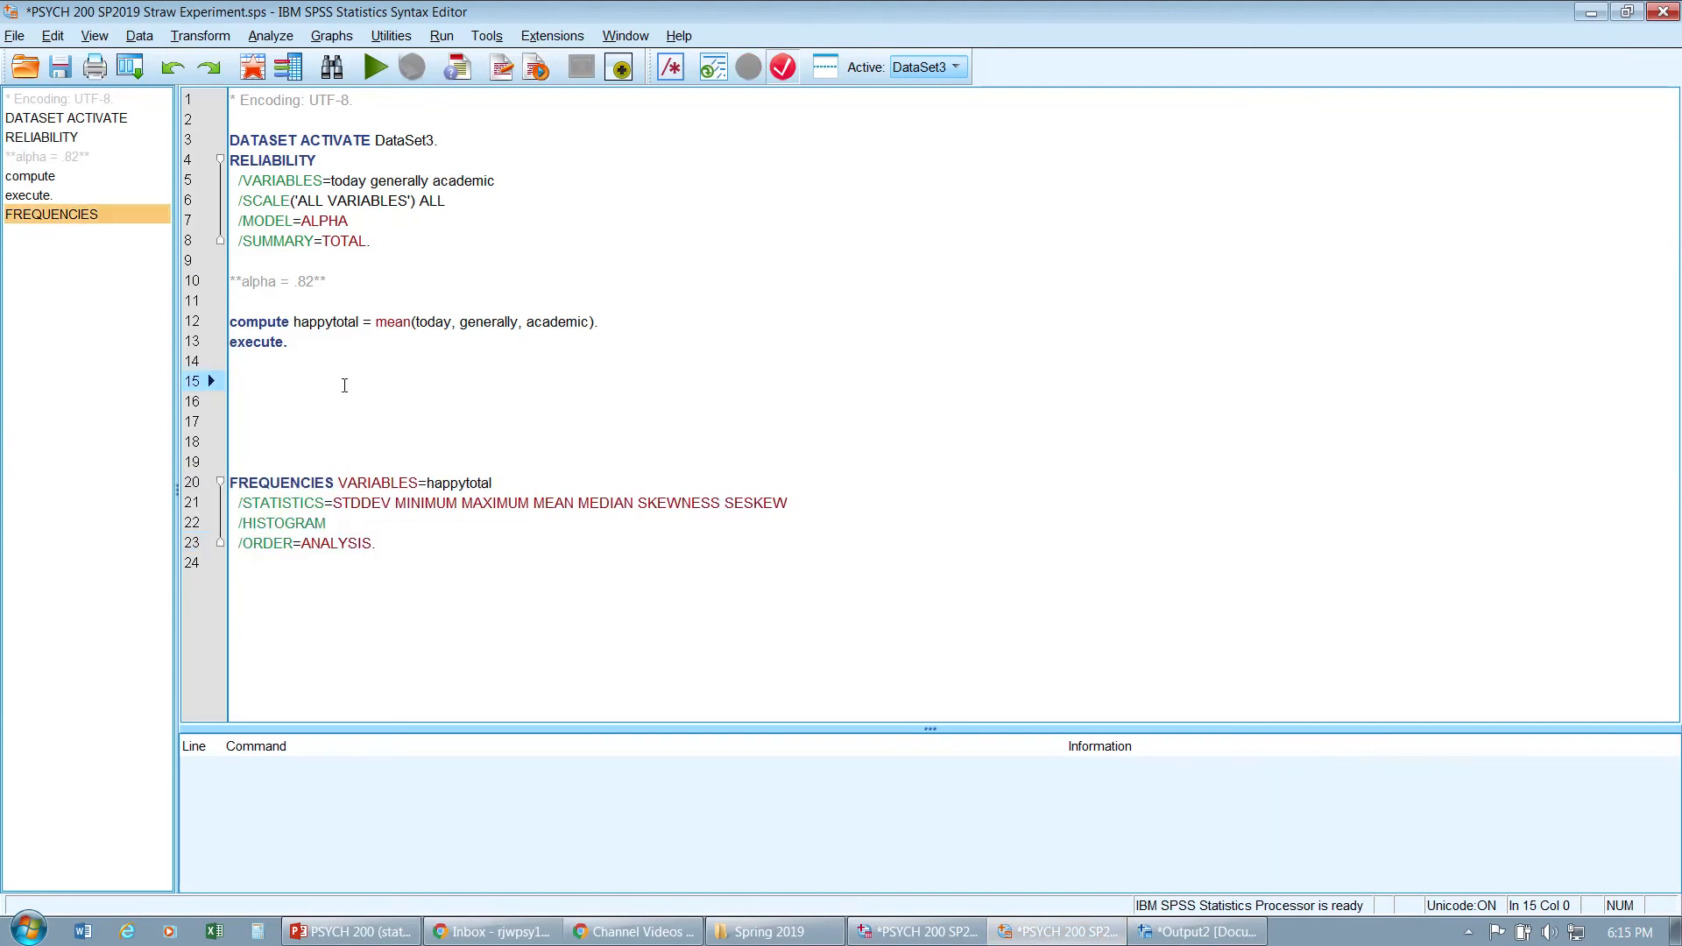
key(Delete)
key(Delete)
- Review the pasted FREQUENCIES command, checking its variable and each requested statistics keyword
click(481, 522)
key(shift+Up)
key(shift+Up)
key(shift+Up)
key(shift+Up)
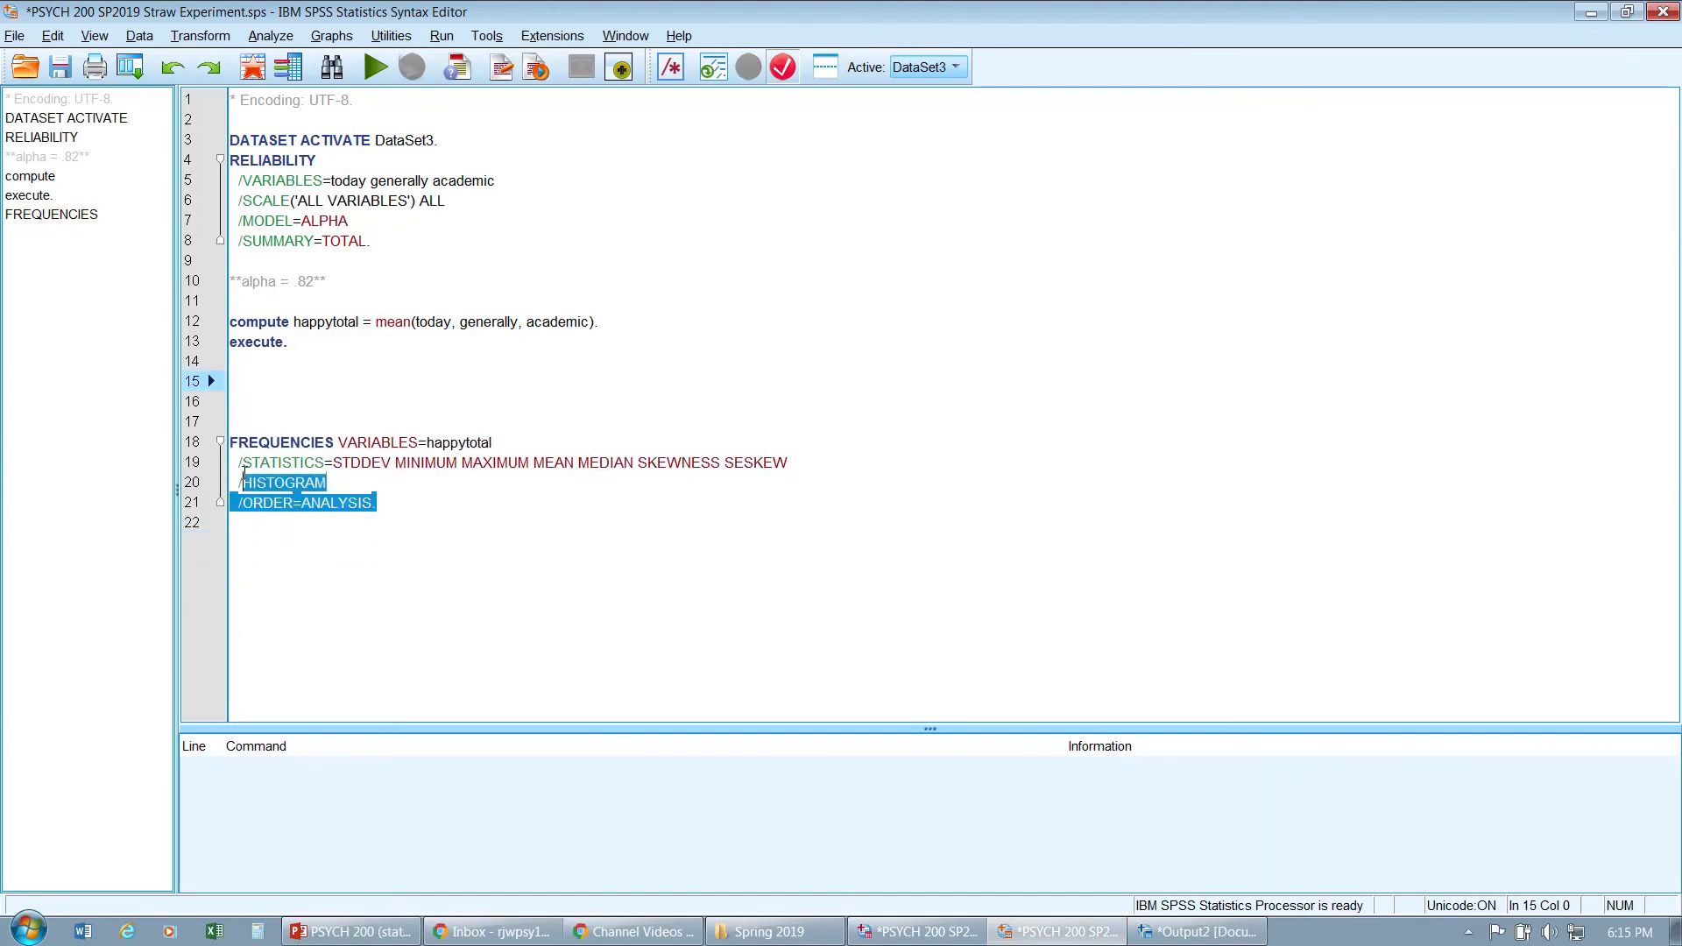
click(474, 508)
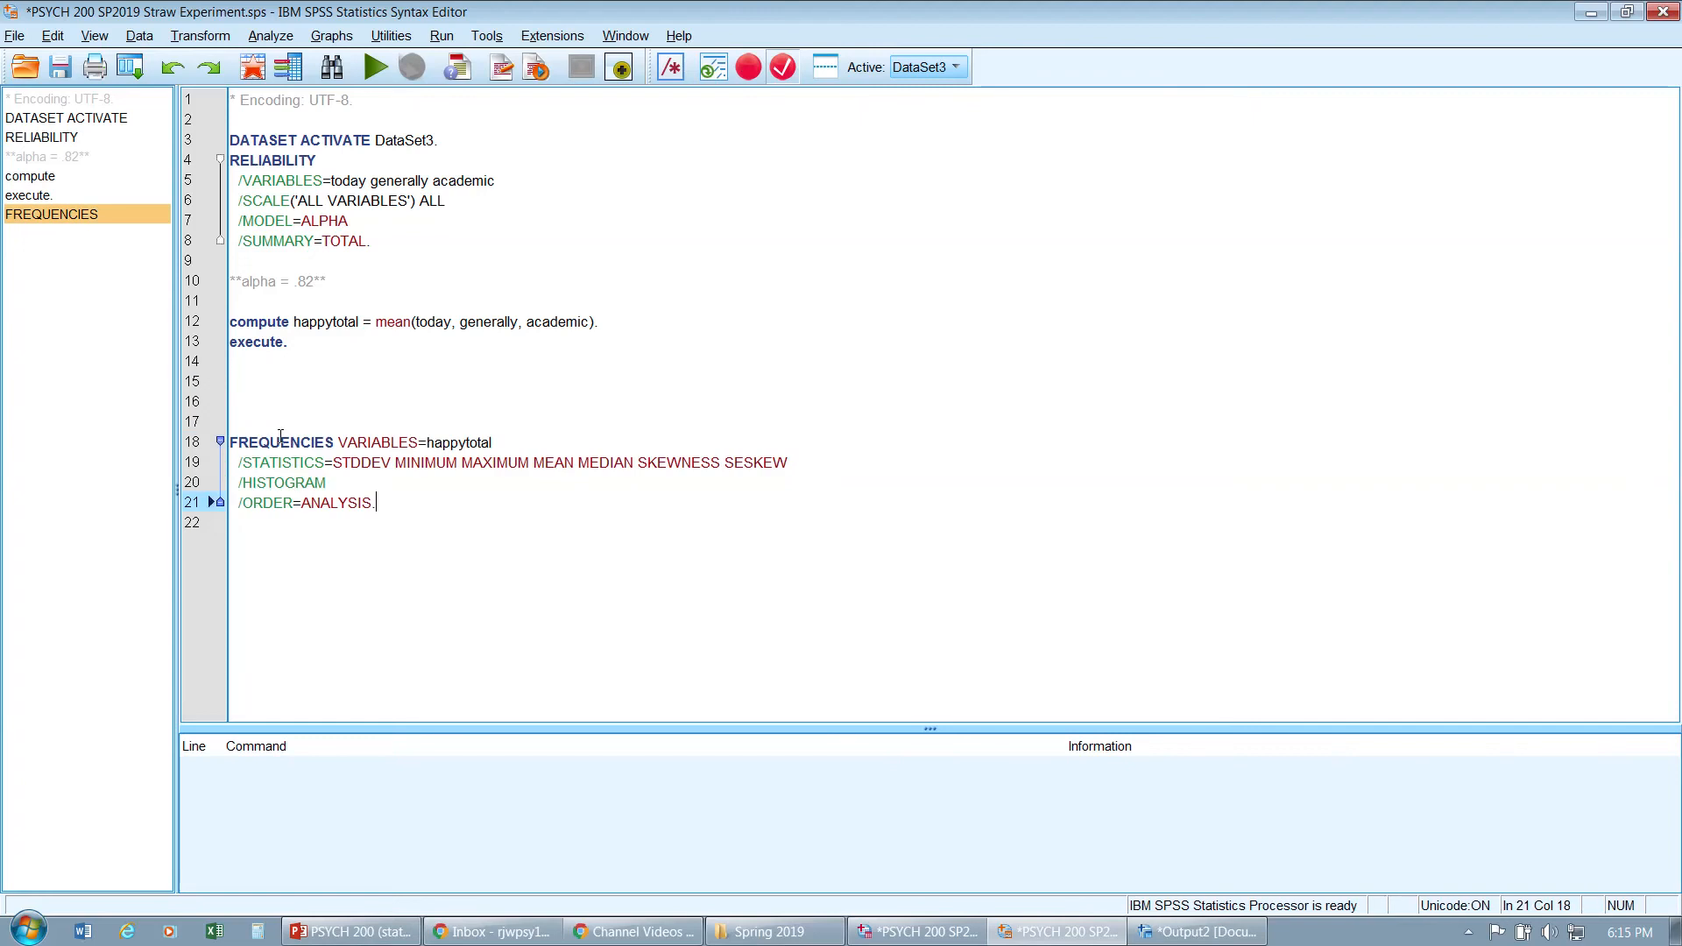
click(471, 442)
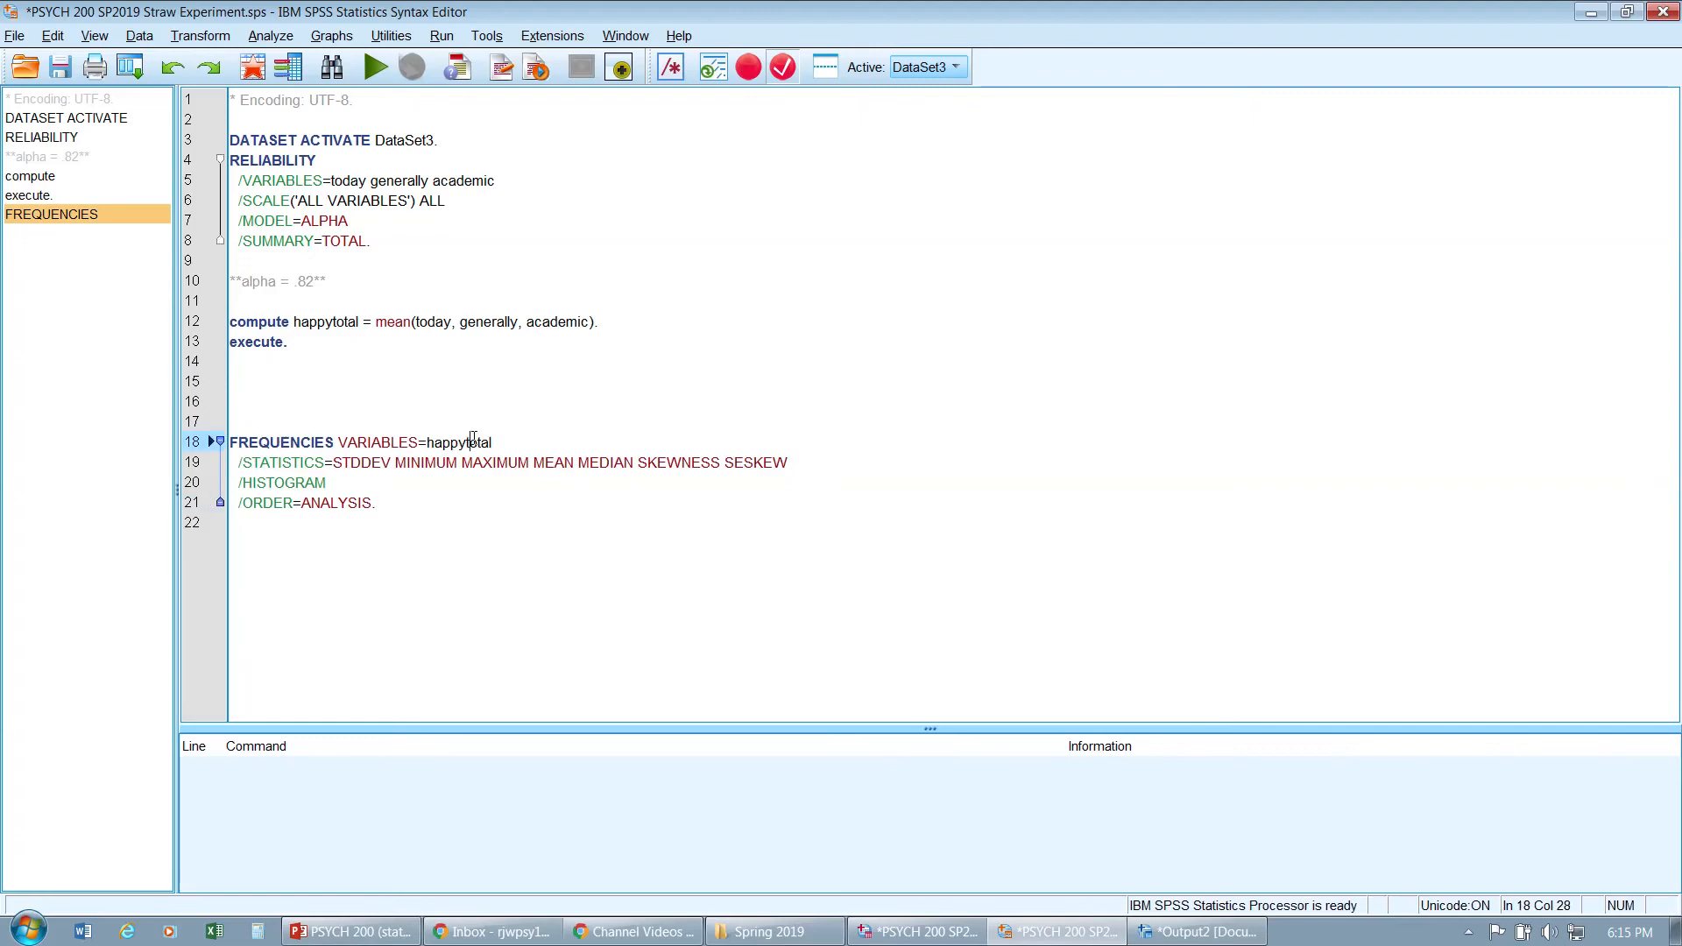
click(371, 460)
click(422, 464)
click(657, 461)
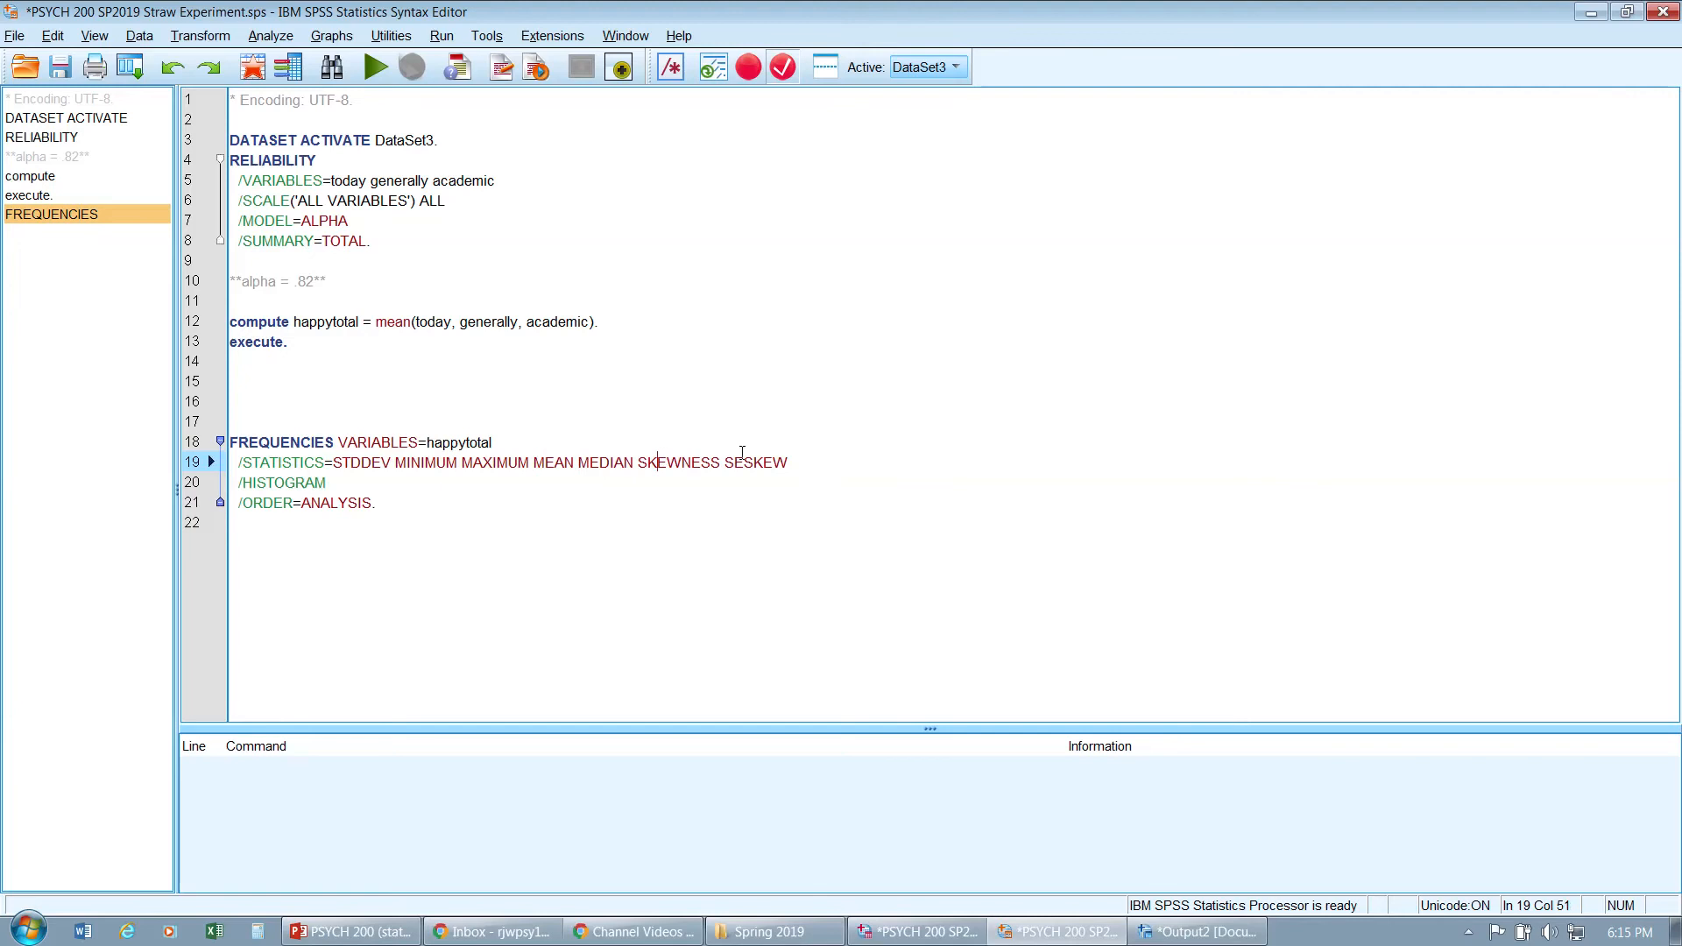
- Remove the SESKEW keyword from the STATISTICS subcommand and run the whole FREQUENCIES command
double_click(767, 461)
key(BackSpace)
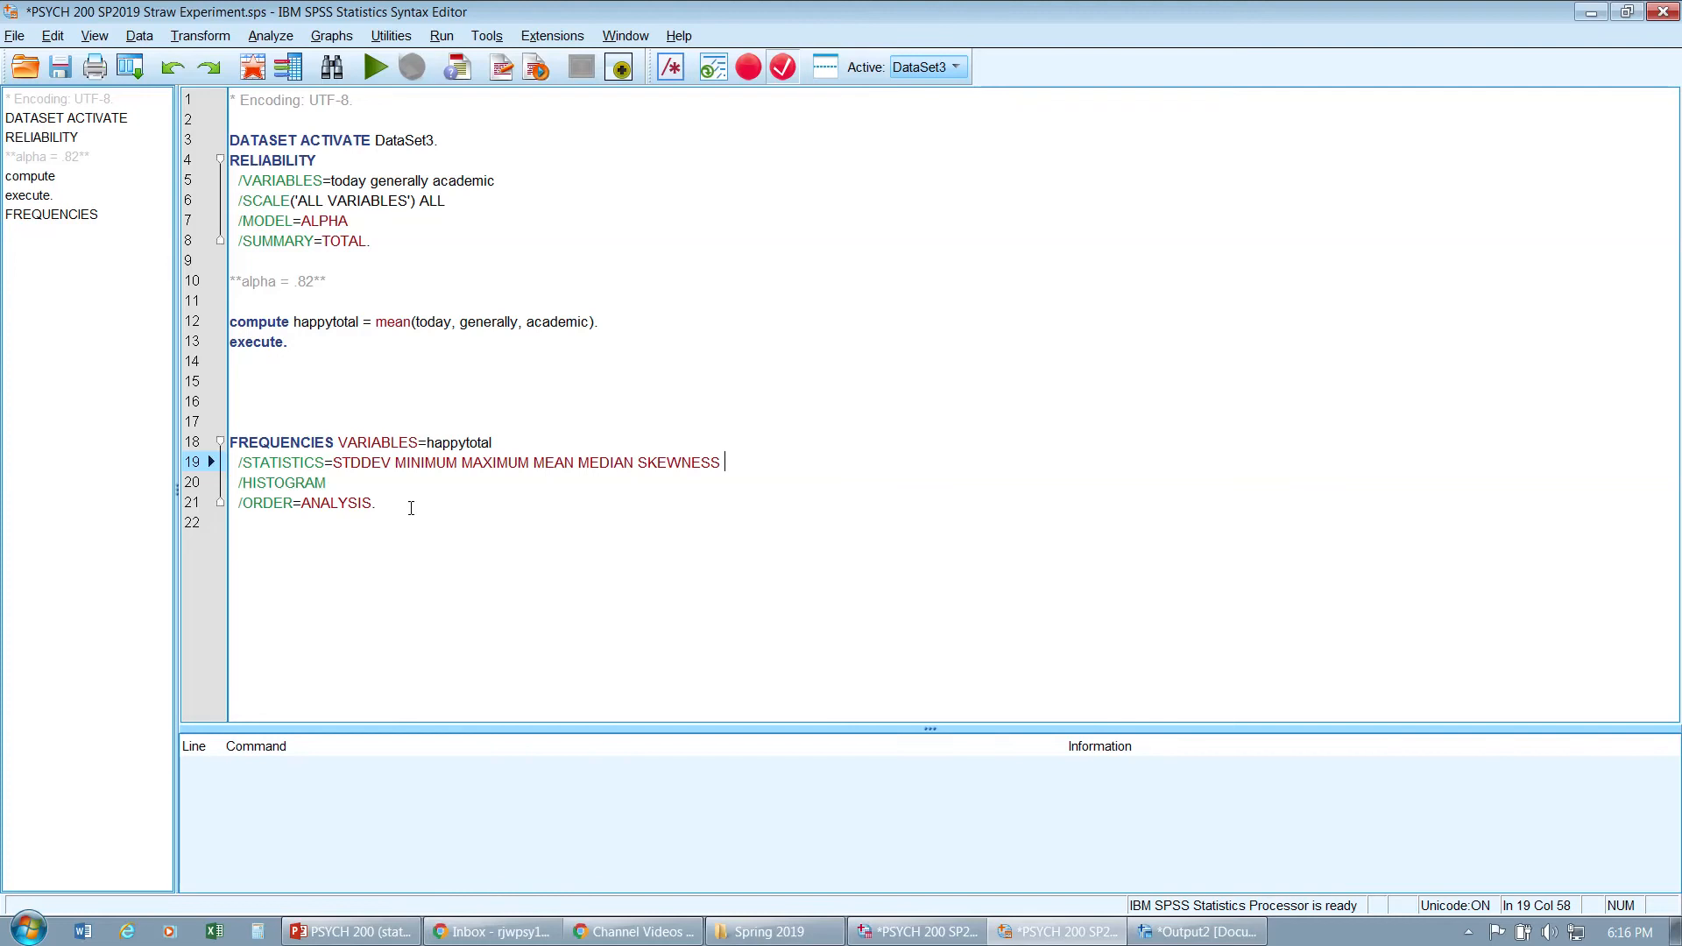
drag(411, 508, 208, 454)
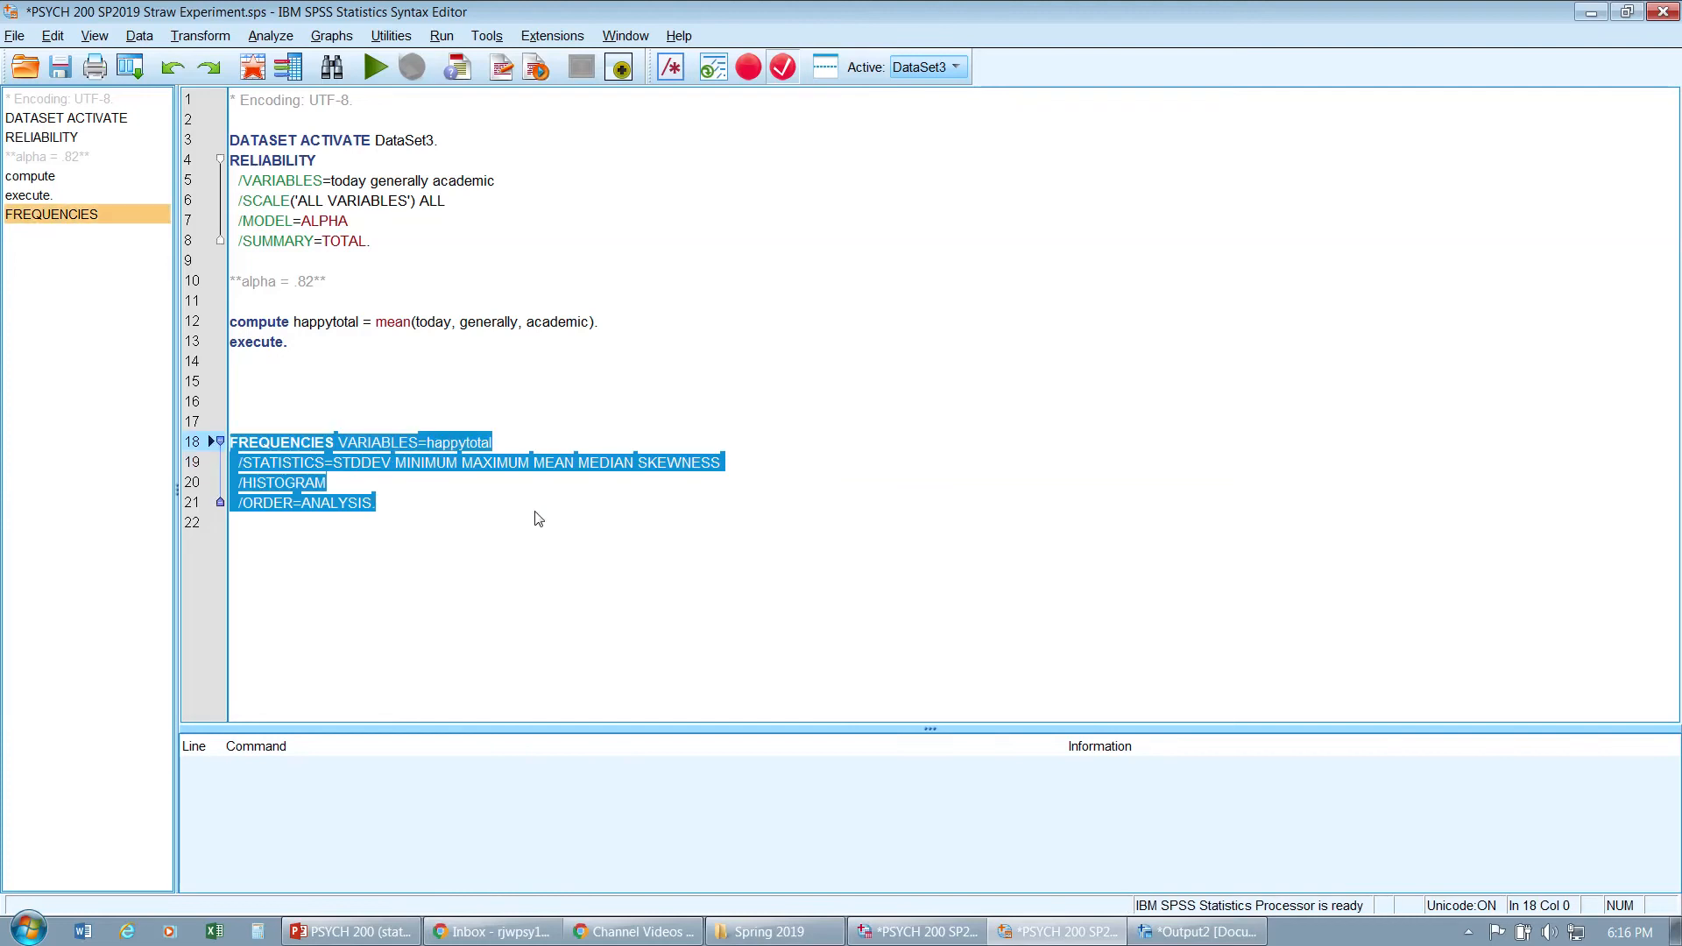
click(386, 65)
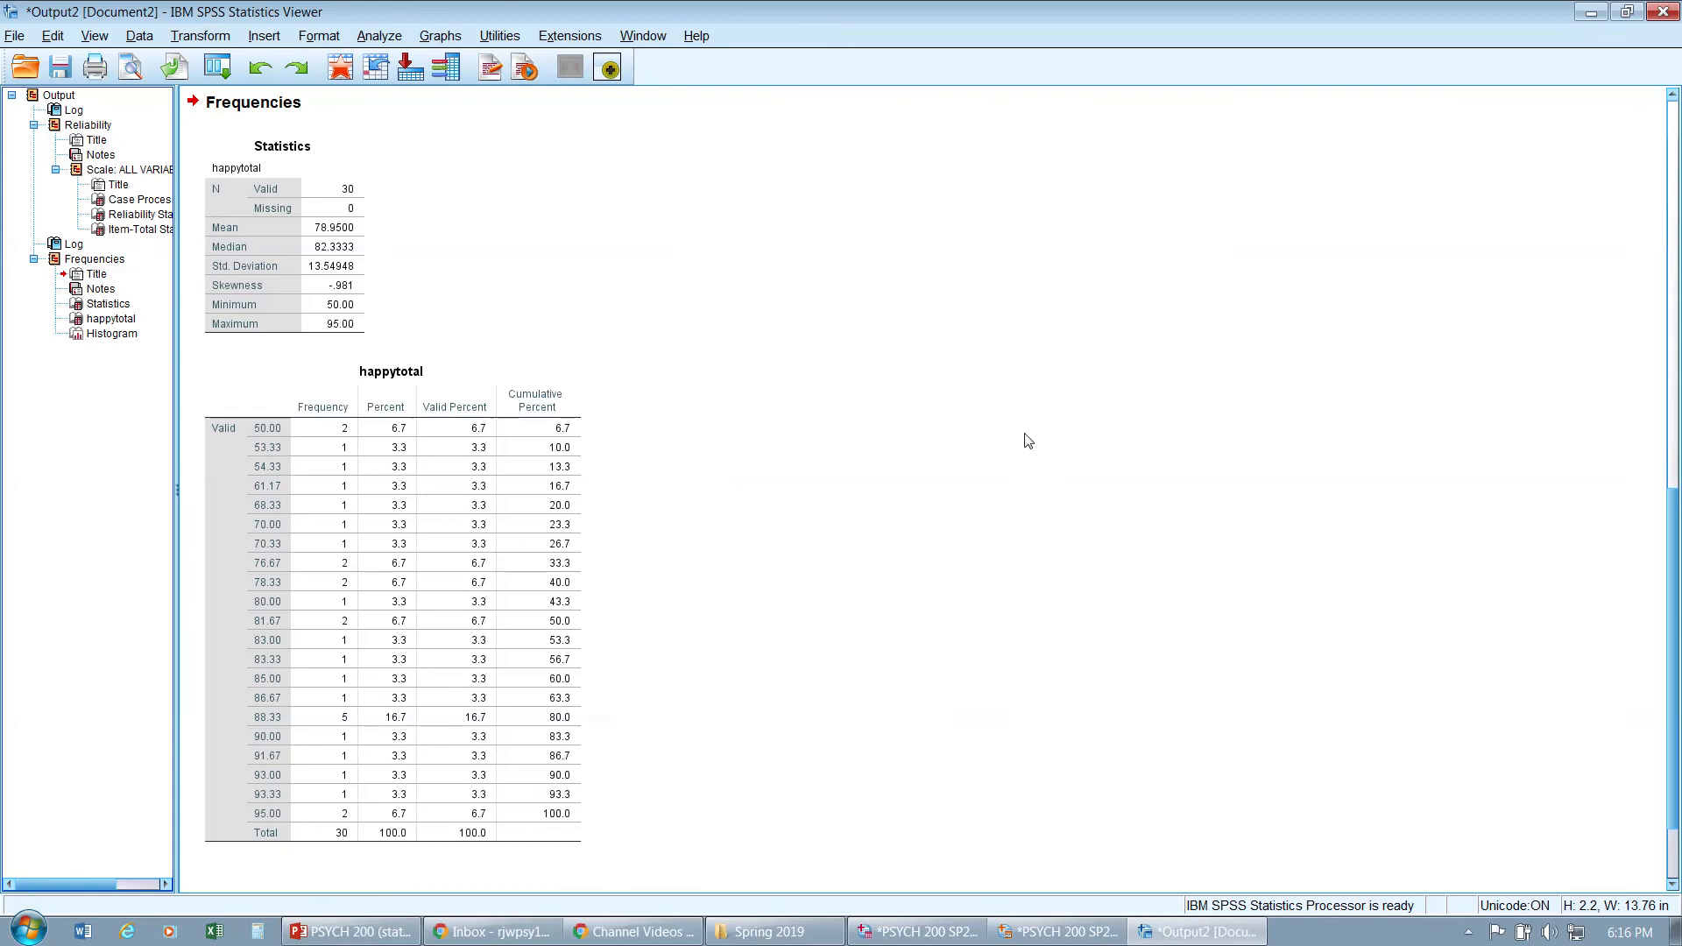
- Examine the happytotal output, looking over the Statistics table, the frequency table and the histogram
click(326, 213)
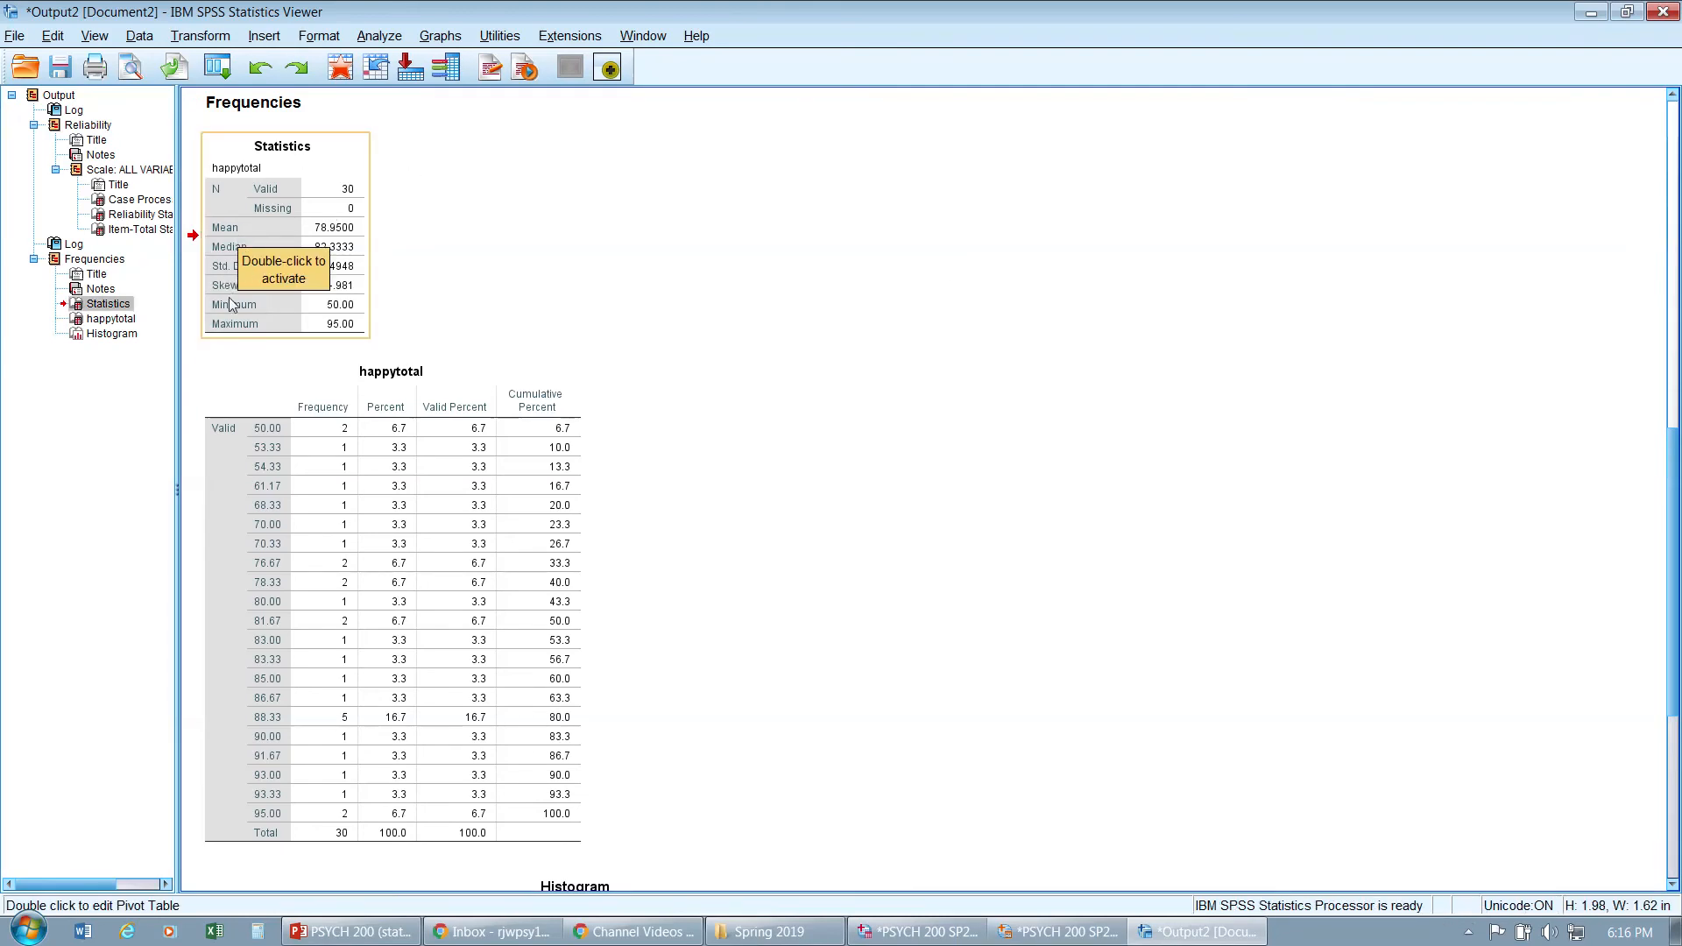
click(481, 503)
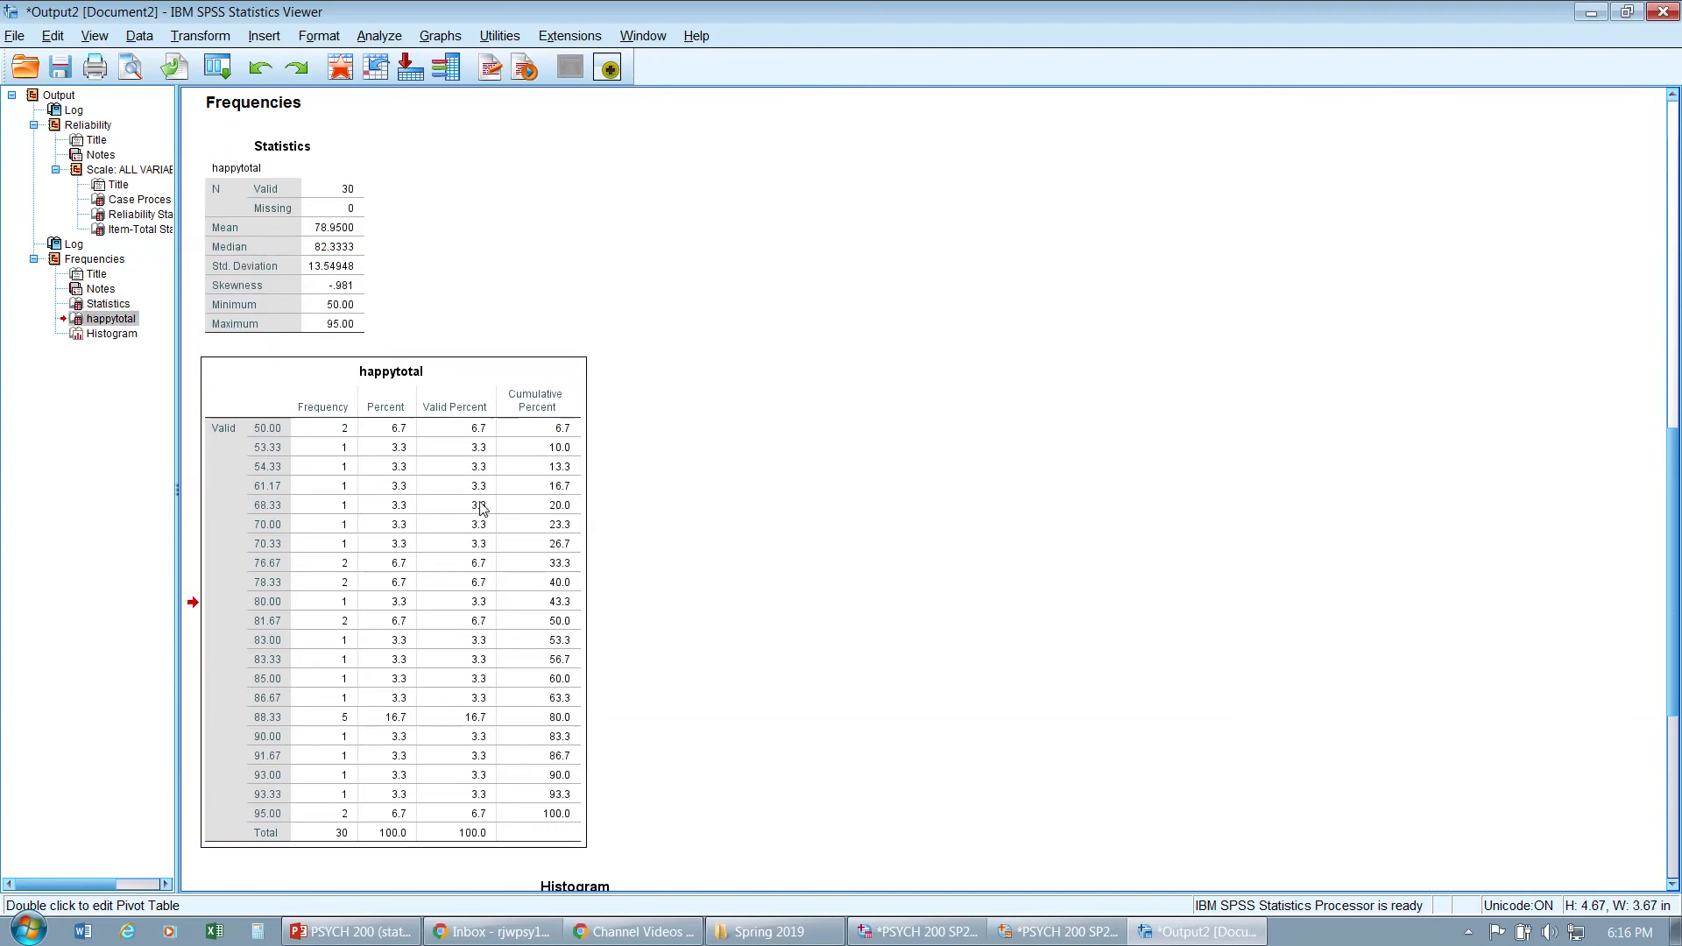
key(Down)
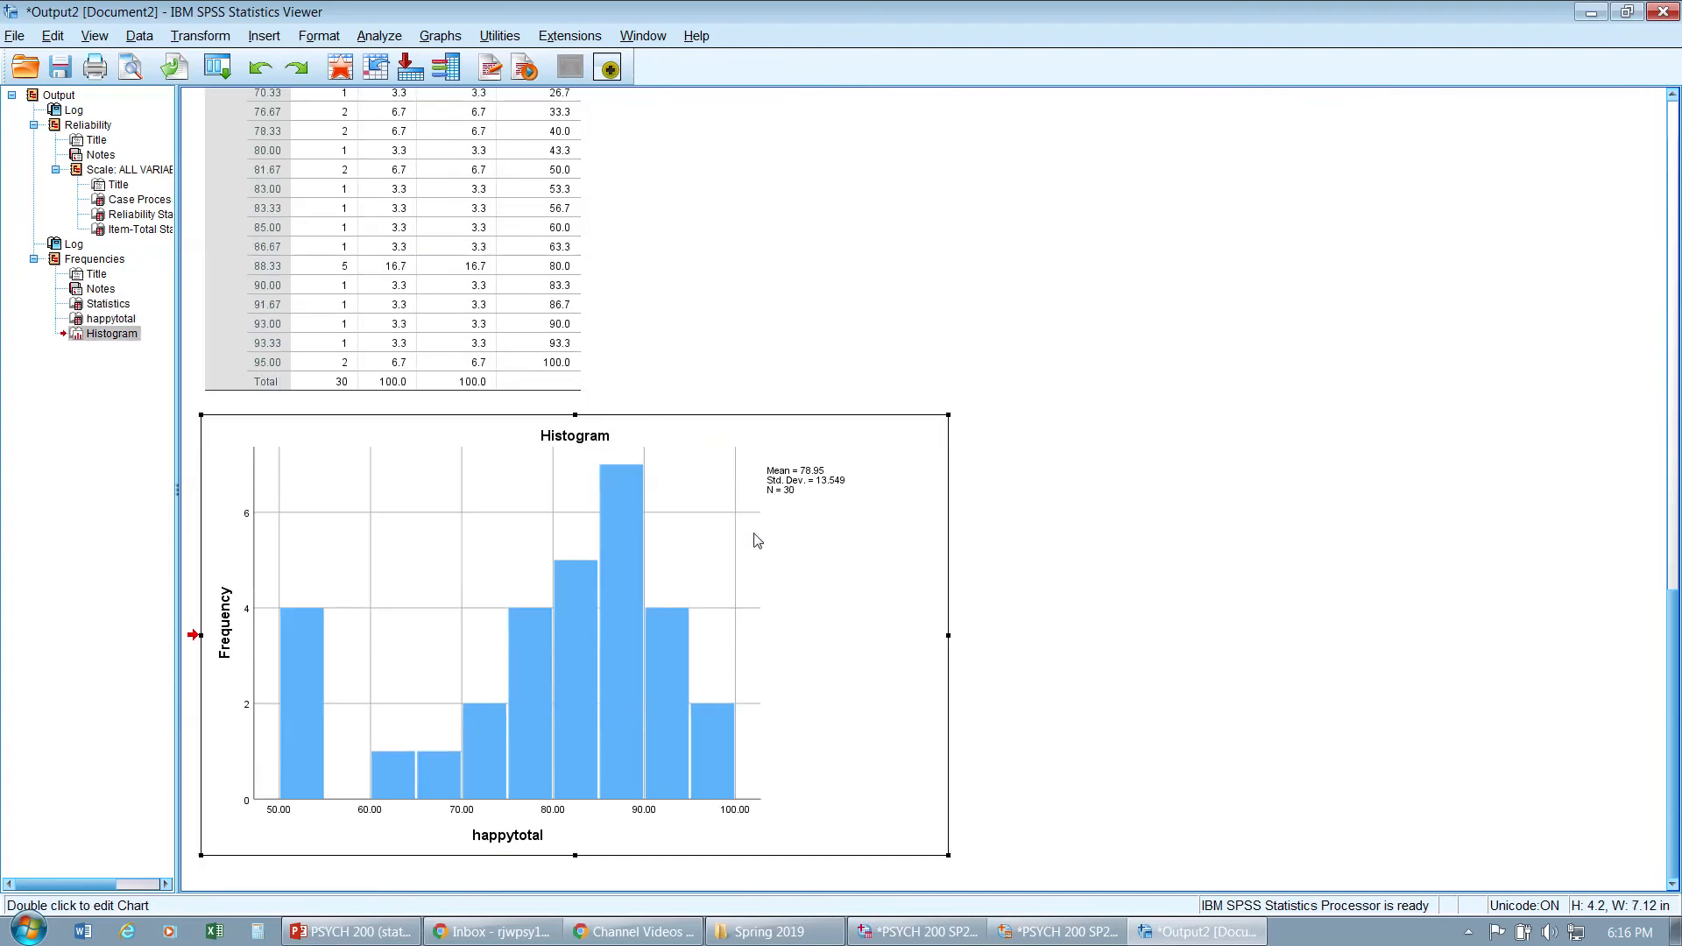
scroll(751, 537, up, 9)
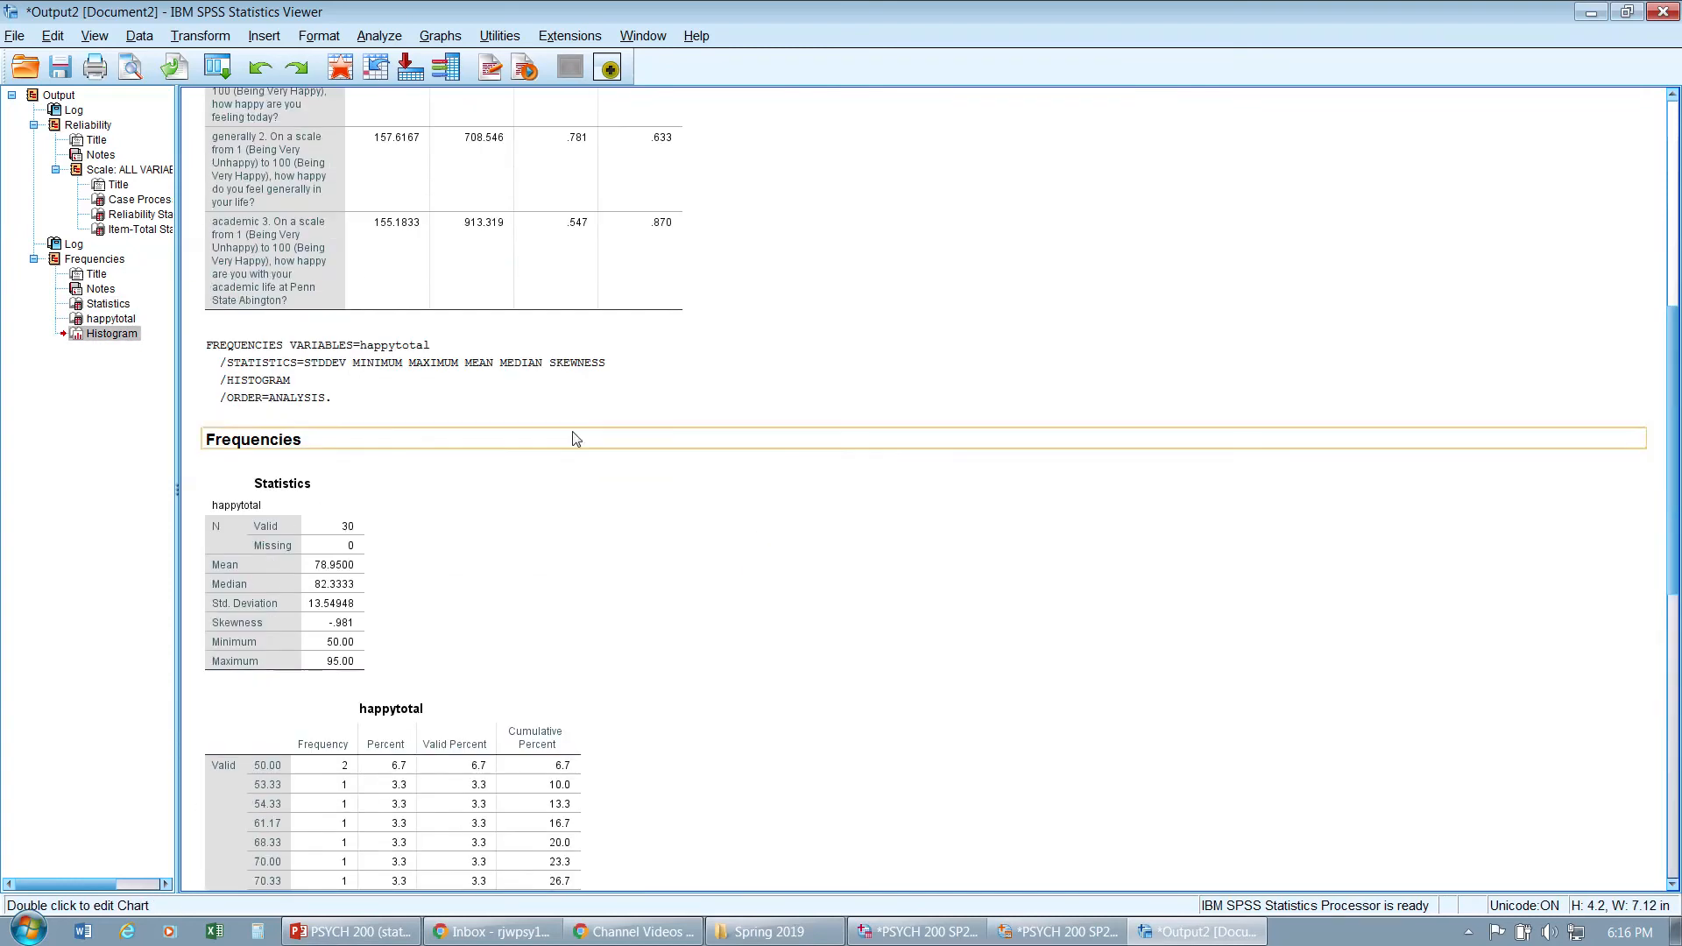
scroll(563, 570, down, 4)
click(330, 302)
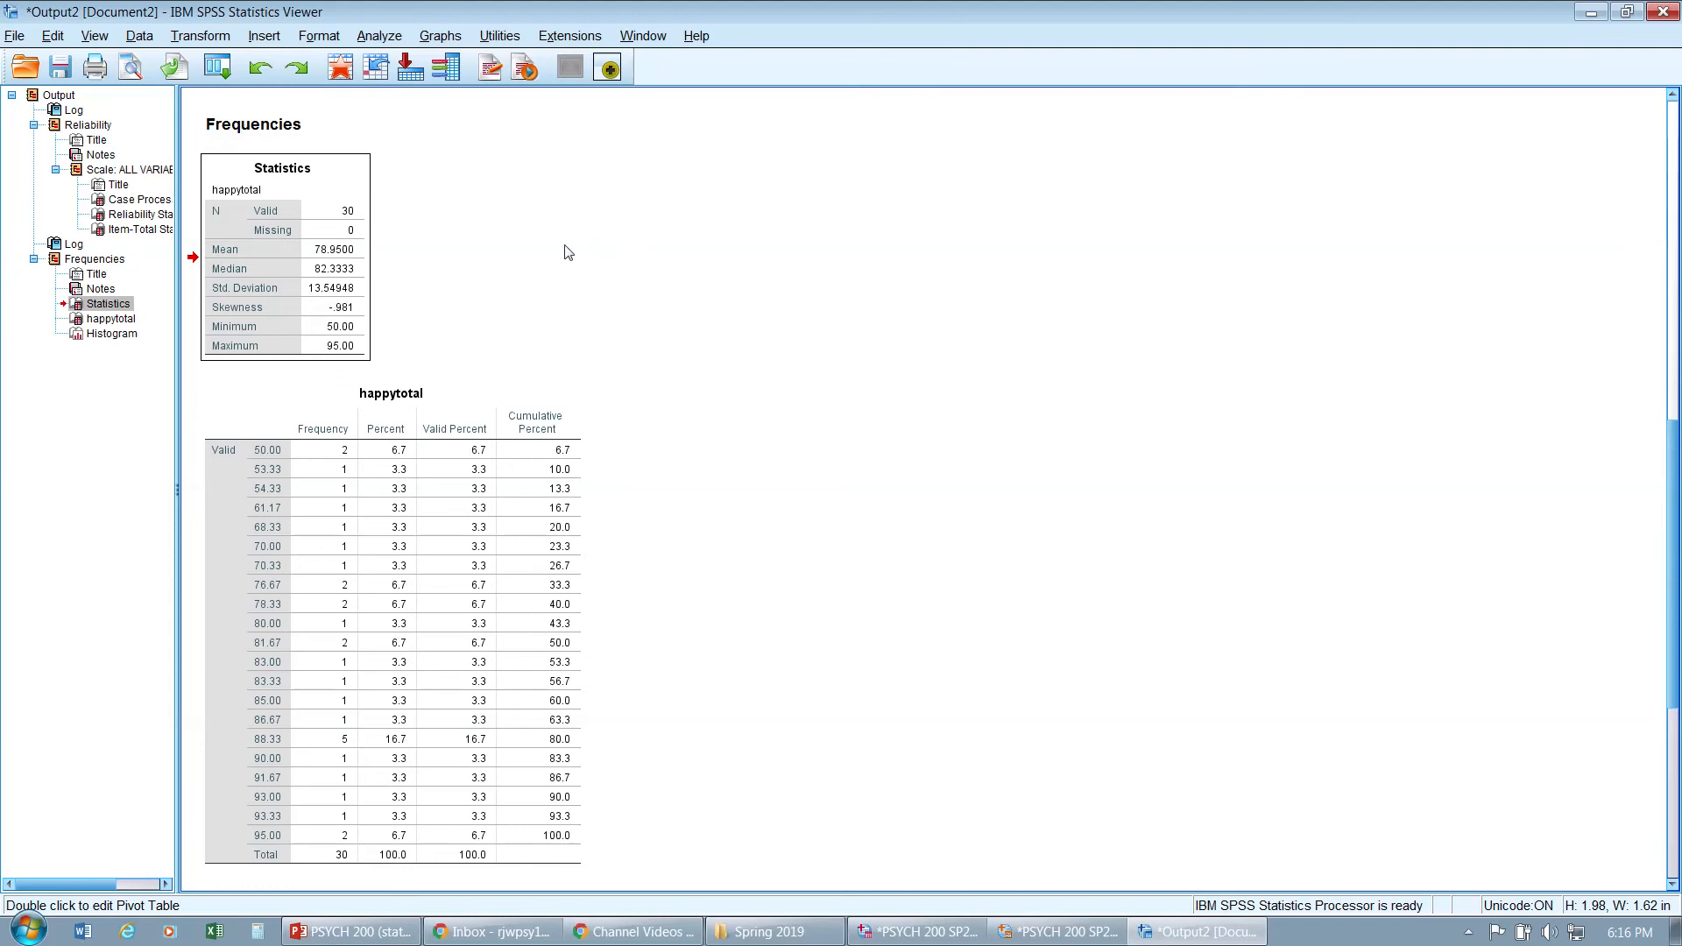
click(349, 257)
- Study the shape of the happytotal histogram and compare it with the frequency and Statistics tables
scroll(673, 504, down, 3)
scroll(673, 506, down, 2)
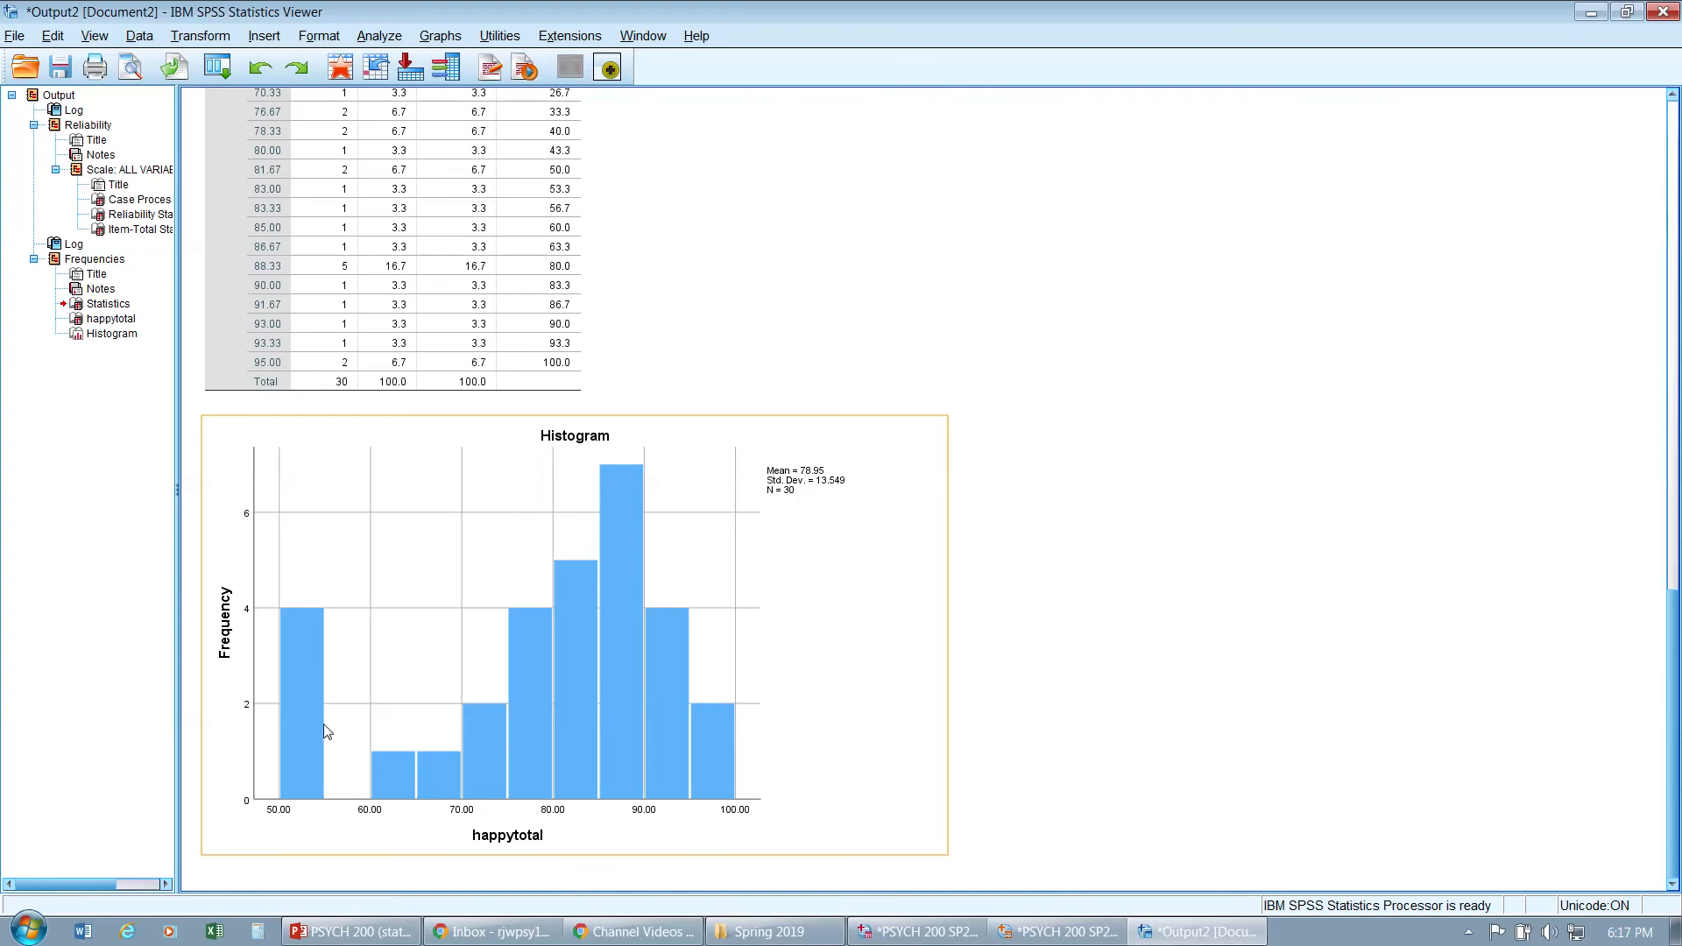
click(290, 631)
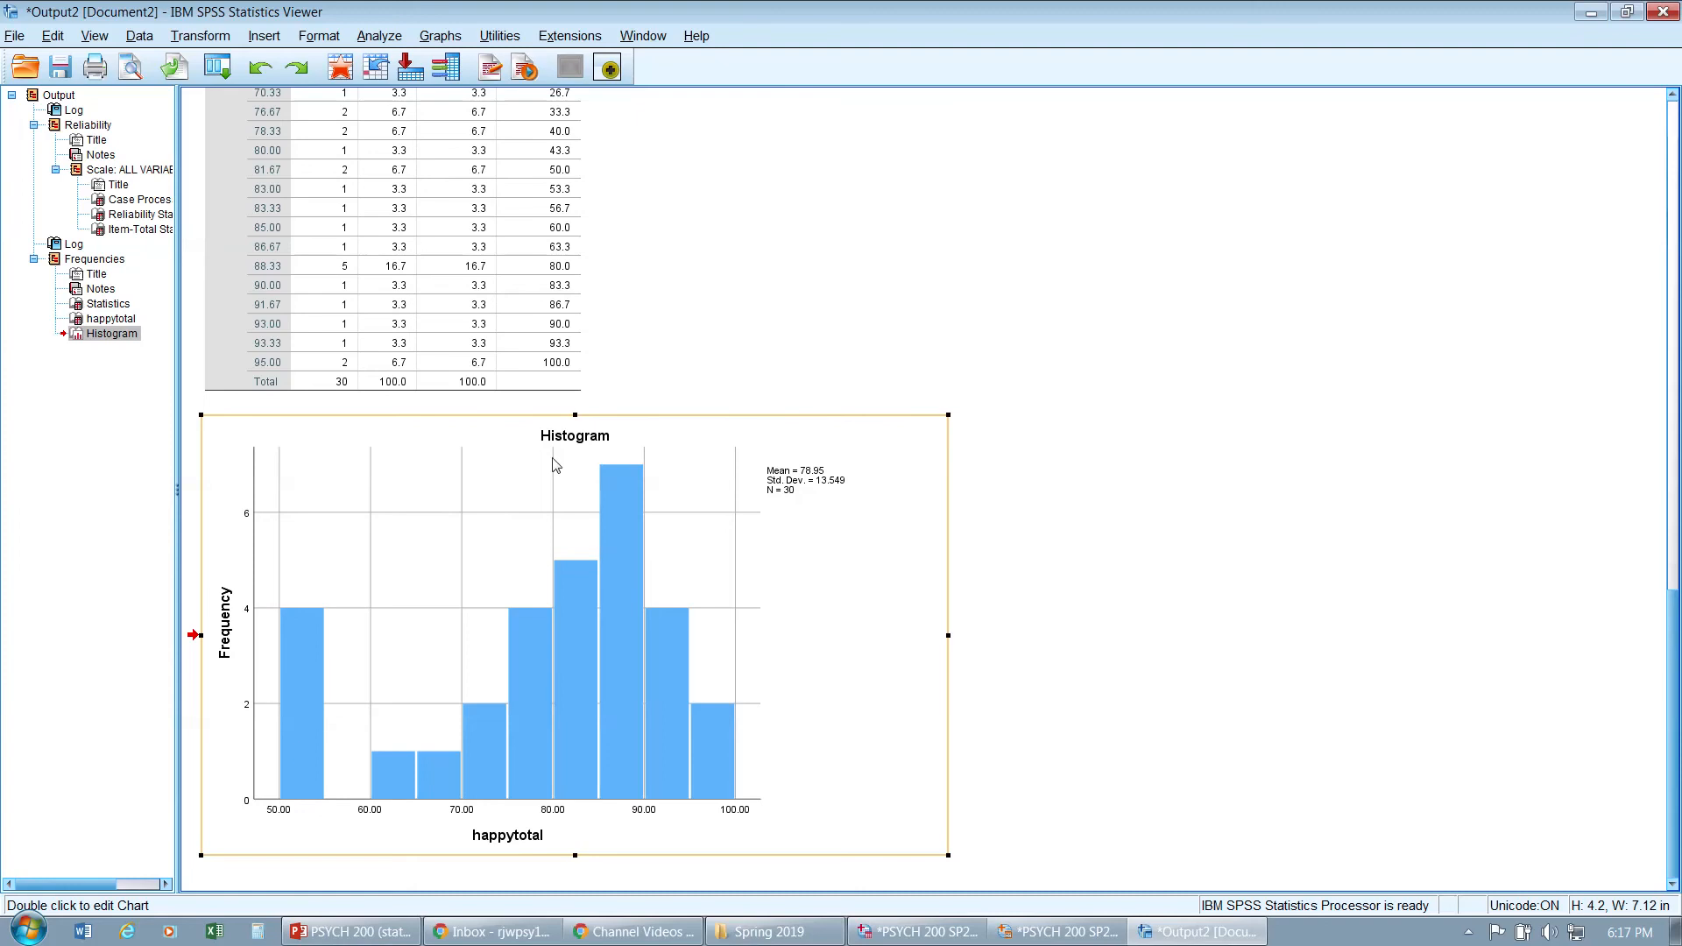
scroll(557, 465, up, 5)
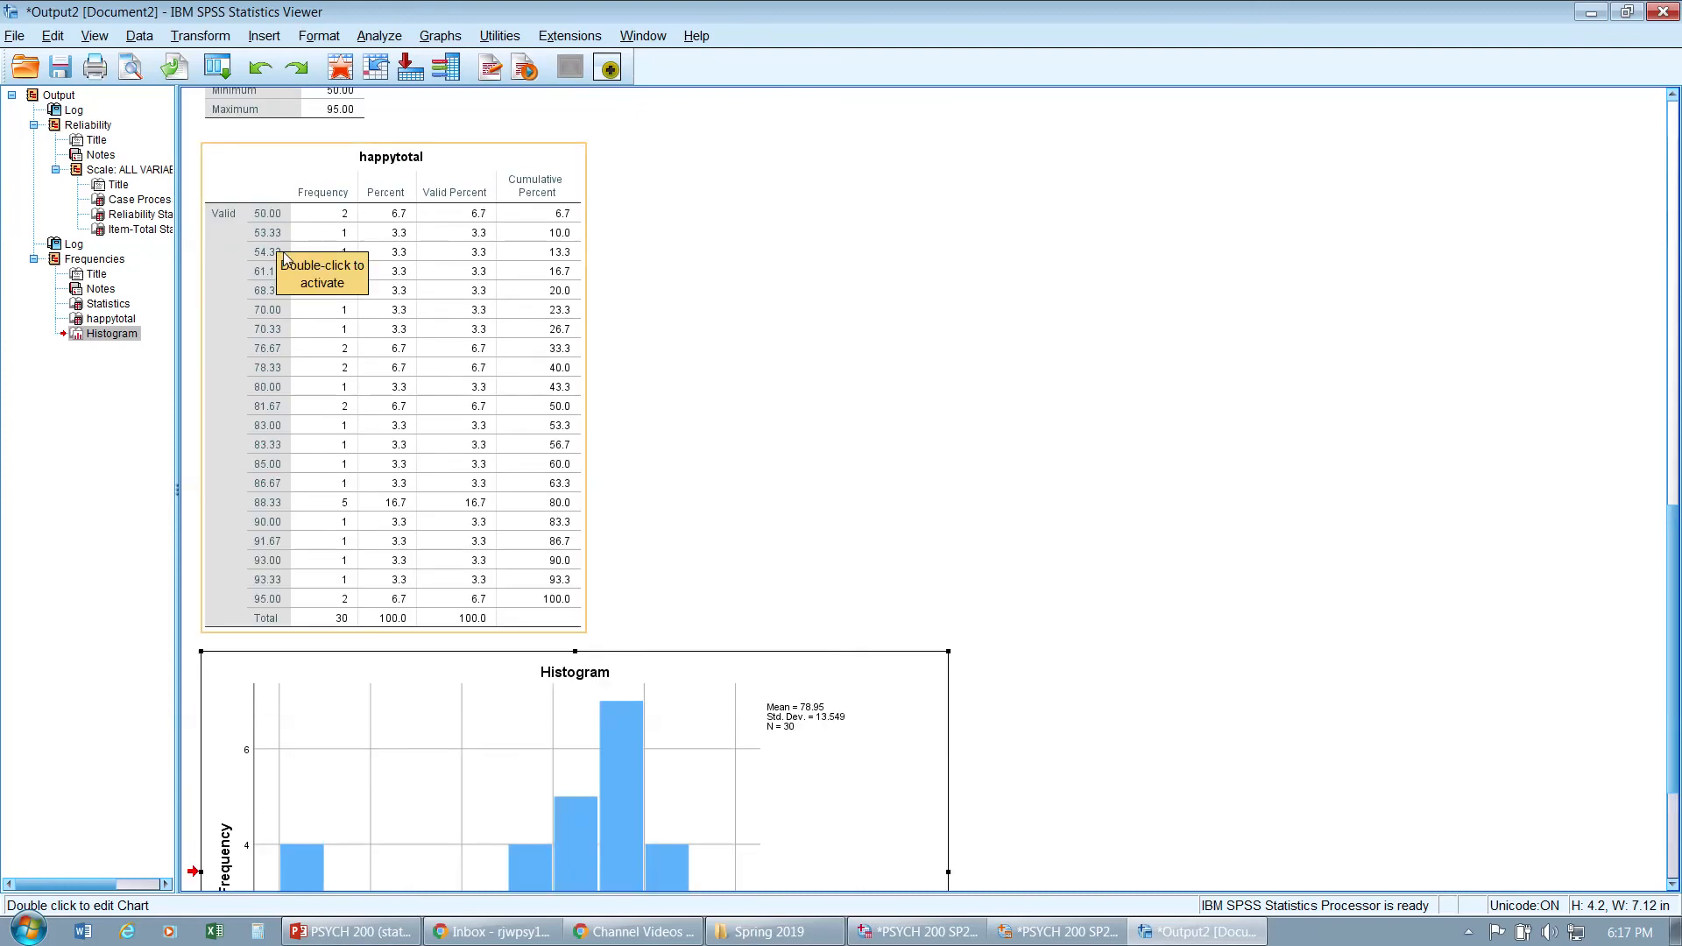
click(744, 338)
scroll(811, 473, down, 5)
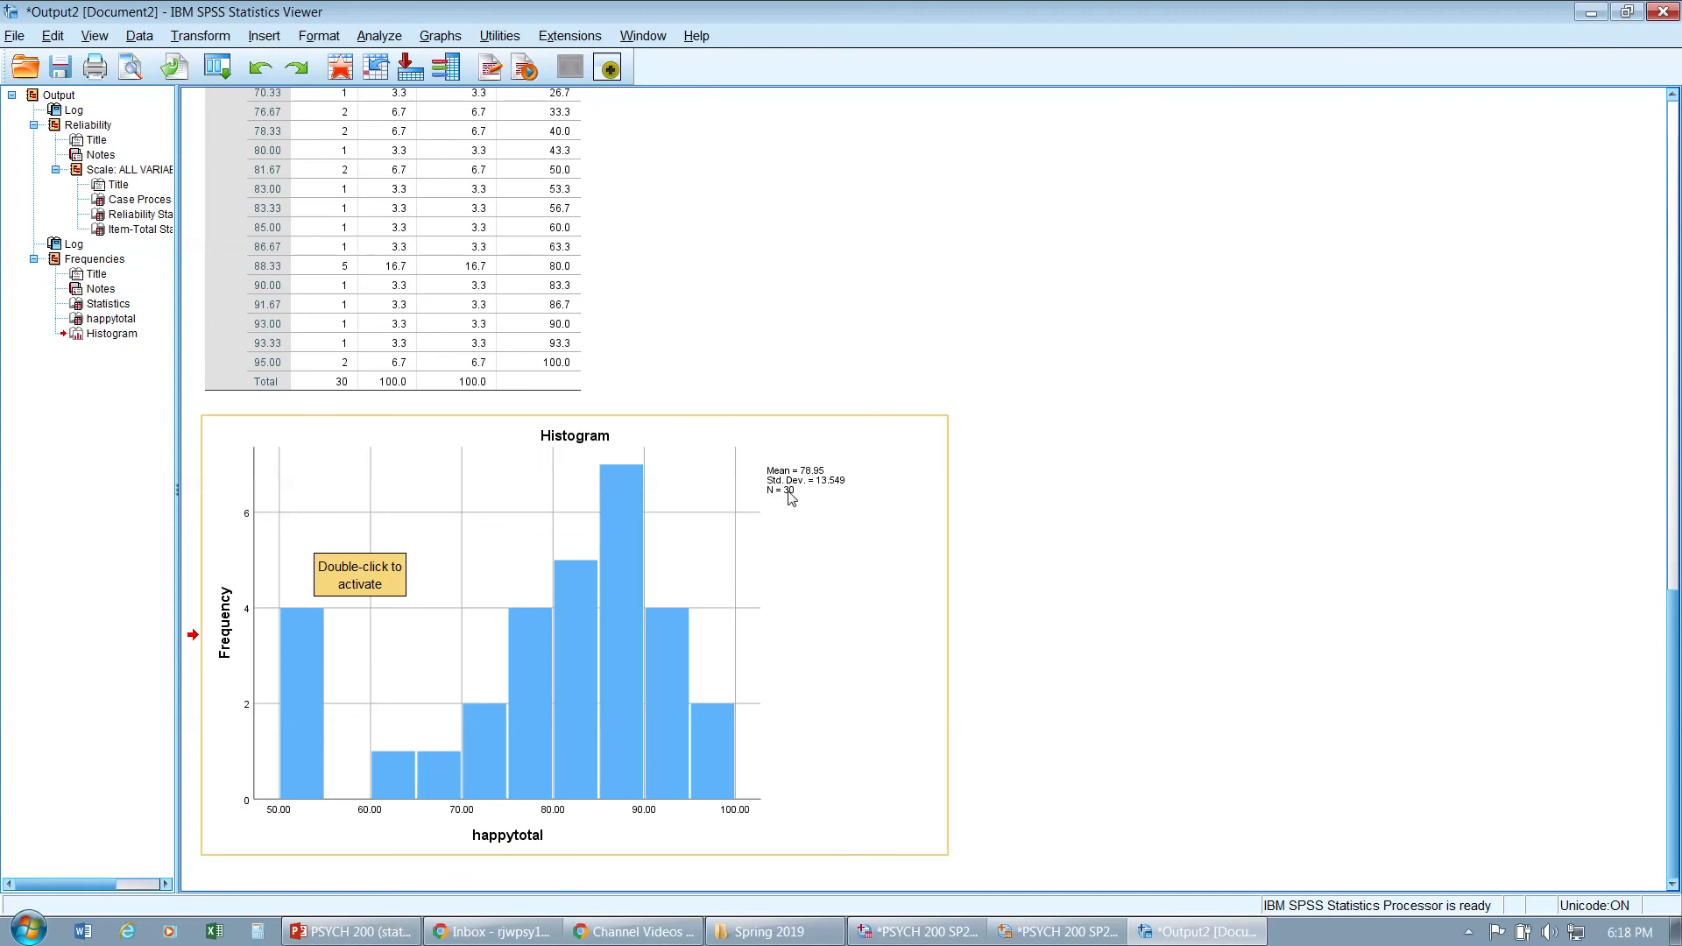
mouse_move(1060, 931)
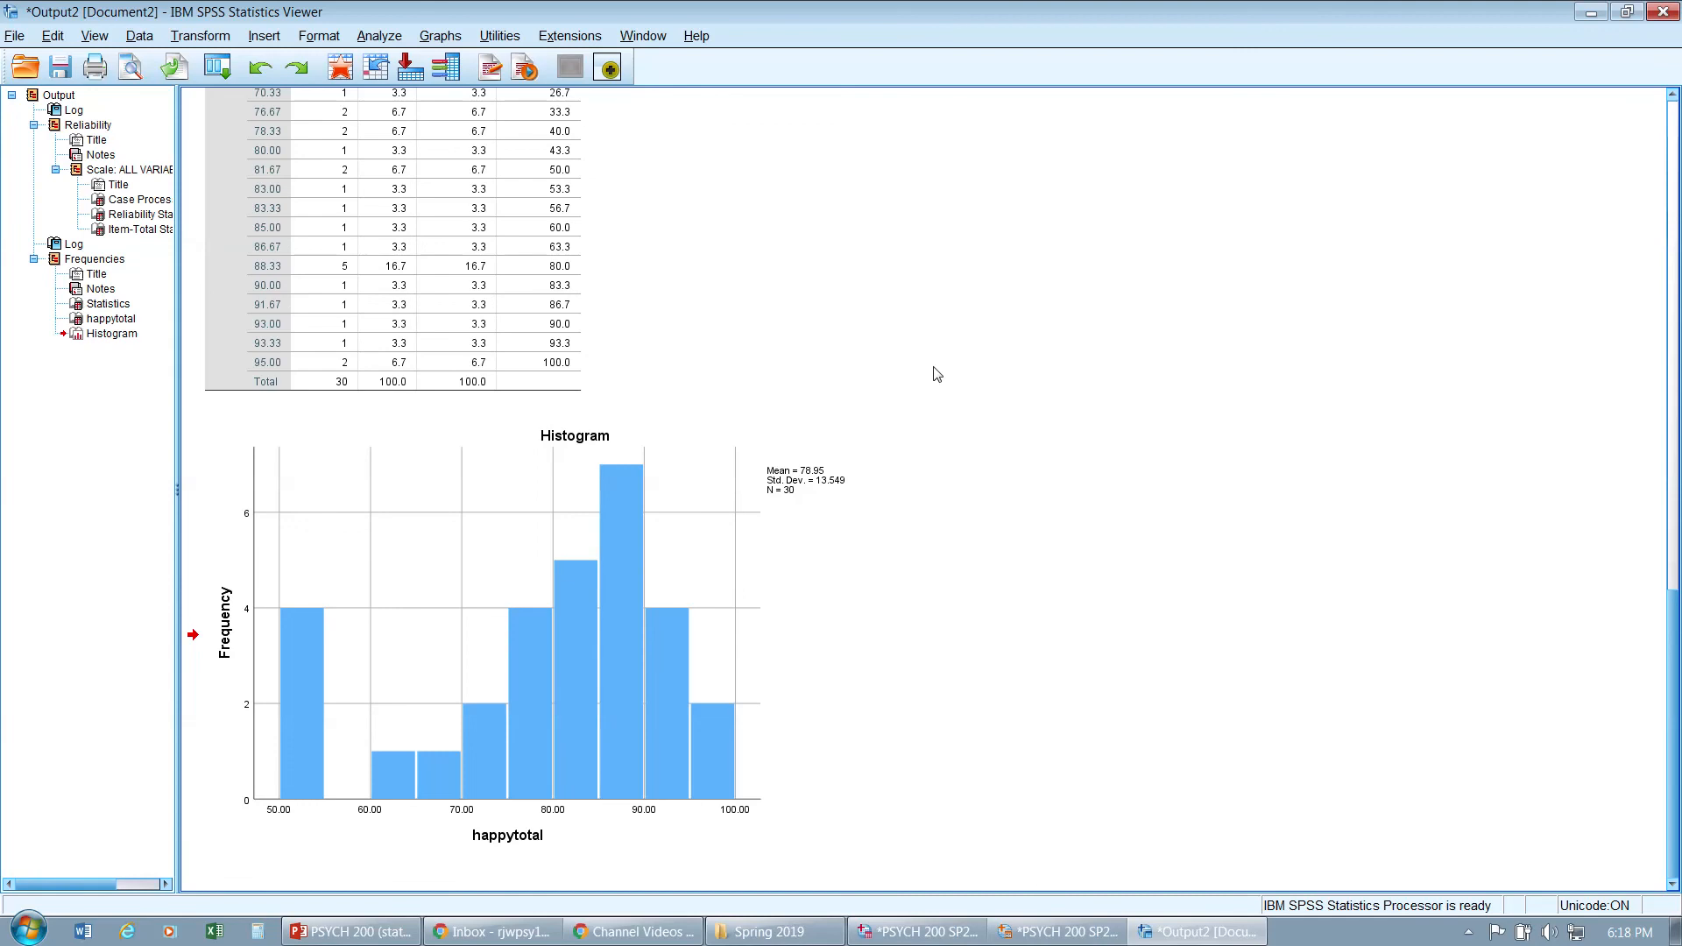
scroll(936, 375, up, 10)
scroll(984, 380, down, 2)
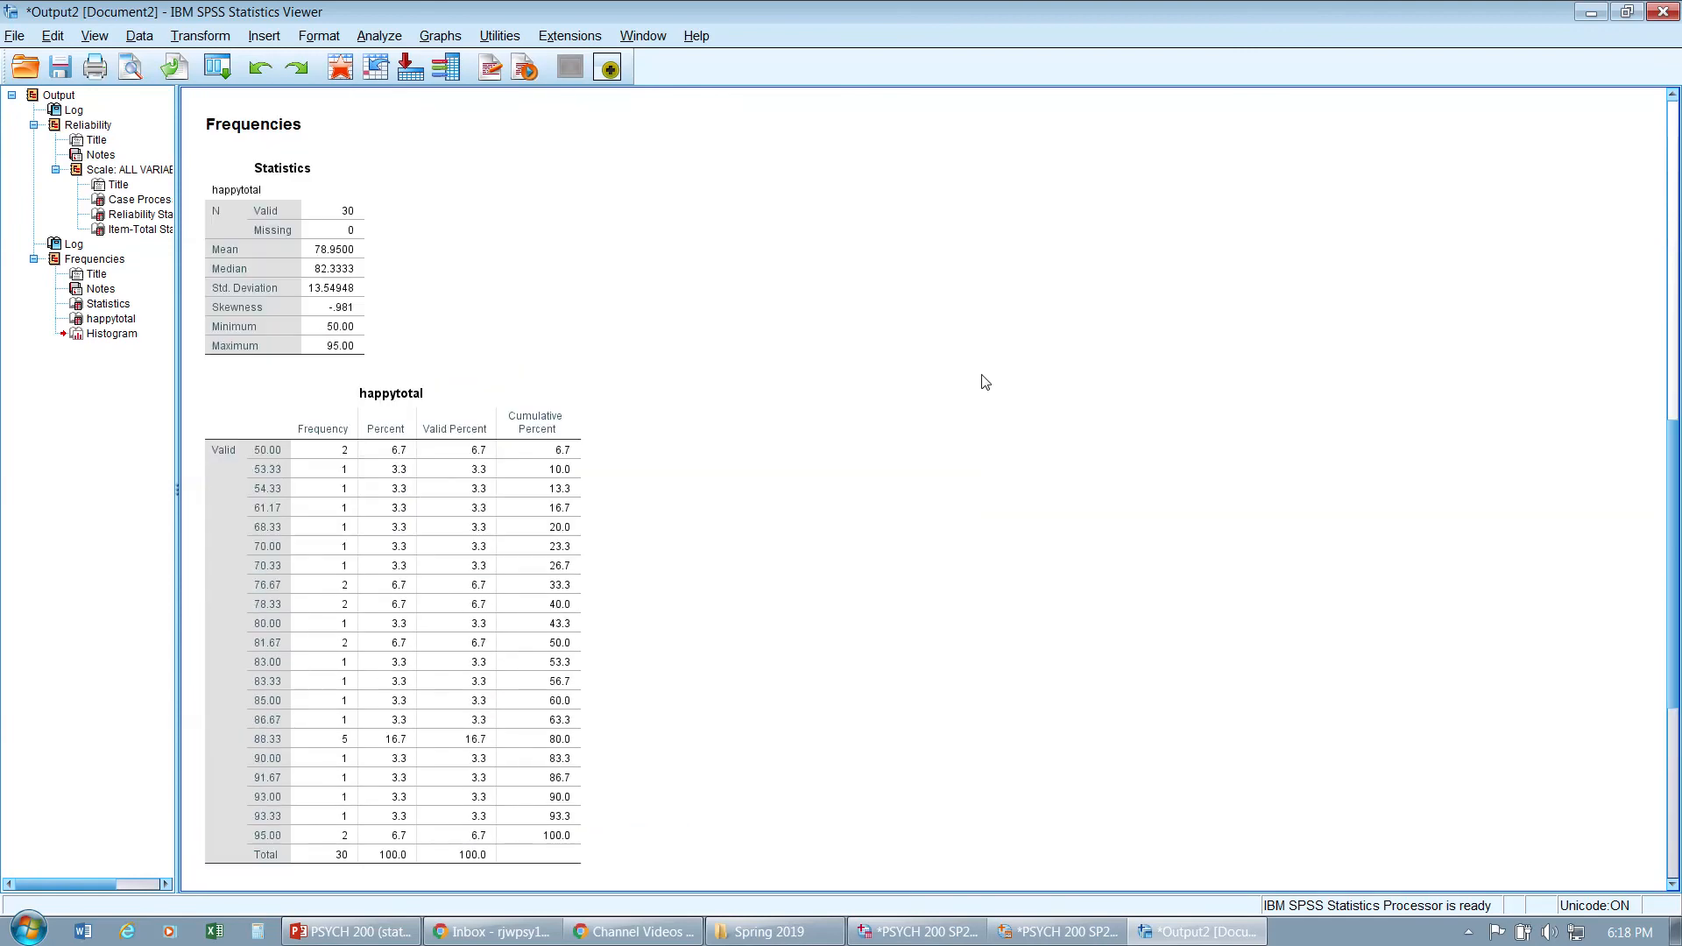
scroll(983, 382, down, 5)
click(860, 734)
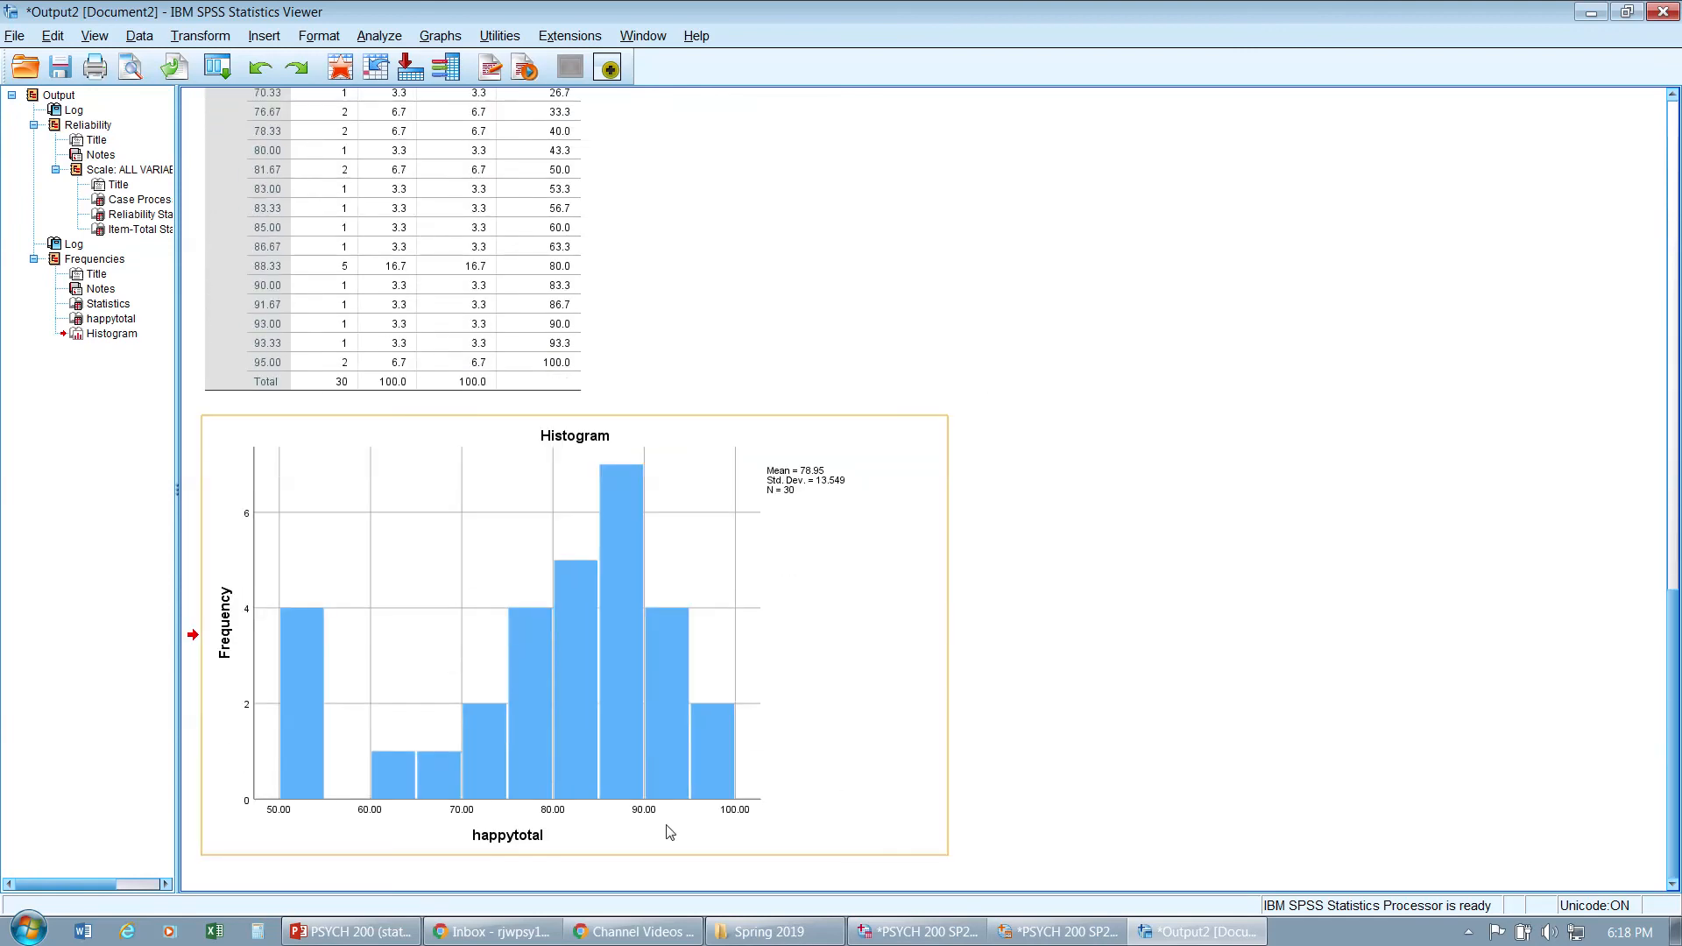
click(511, 842)
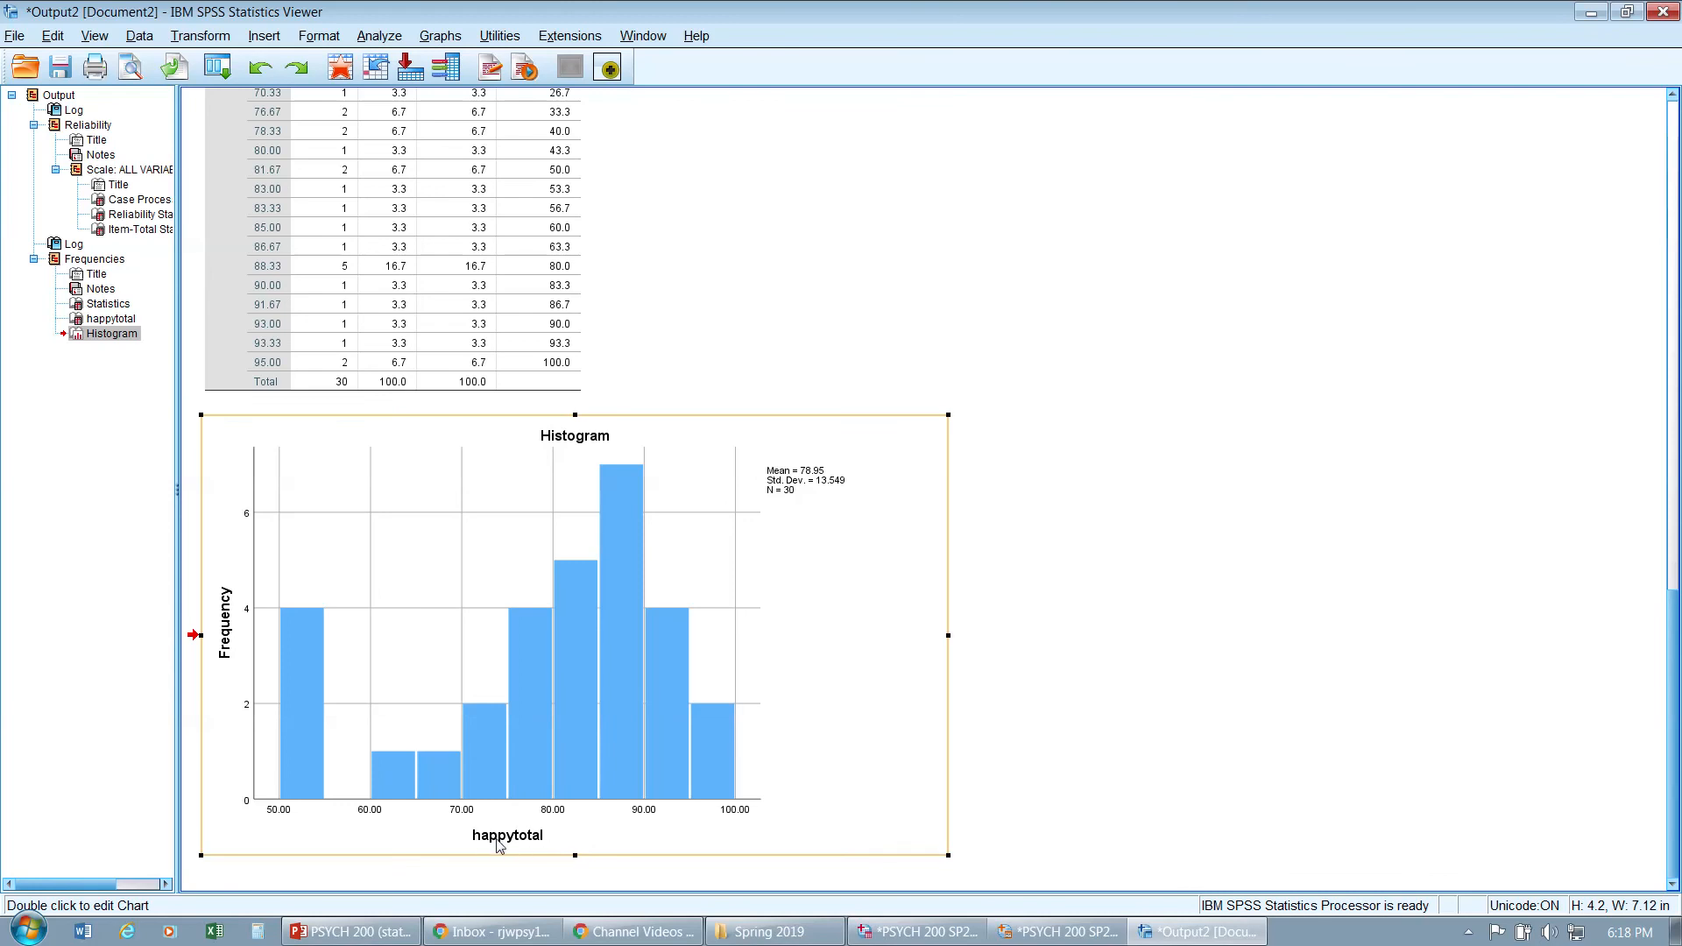
- In the straw experiment data file, give the happytotal variable the label "Happiness Composite (Today, Generally, Academic)"
mouse_move(942, 934)
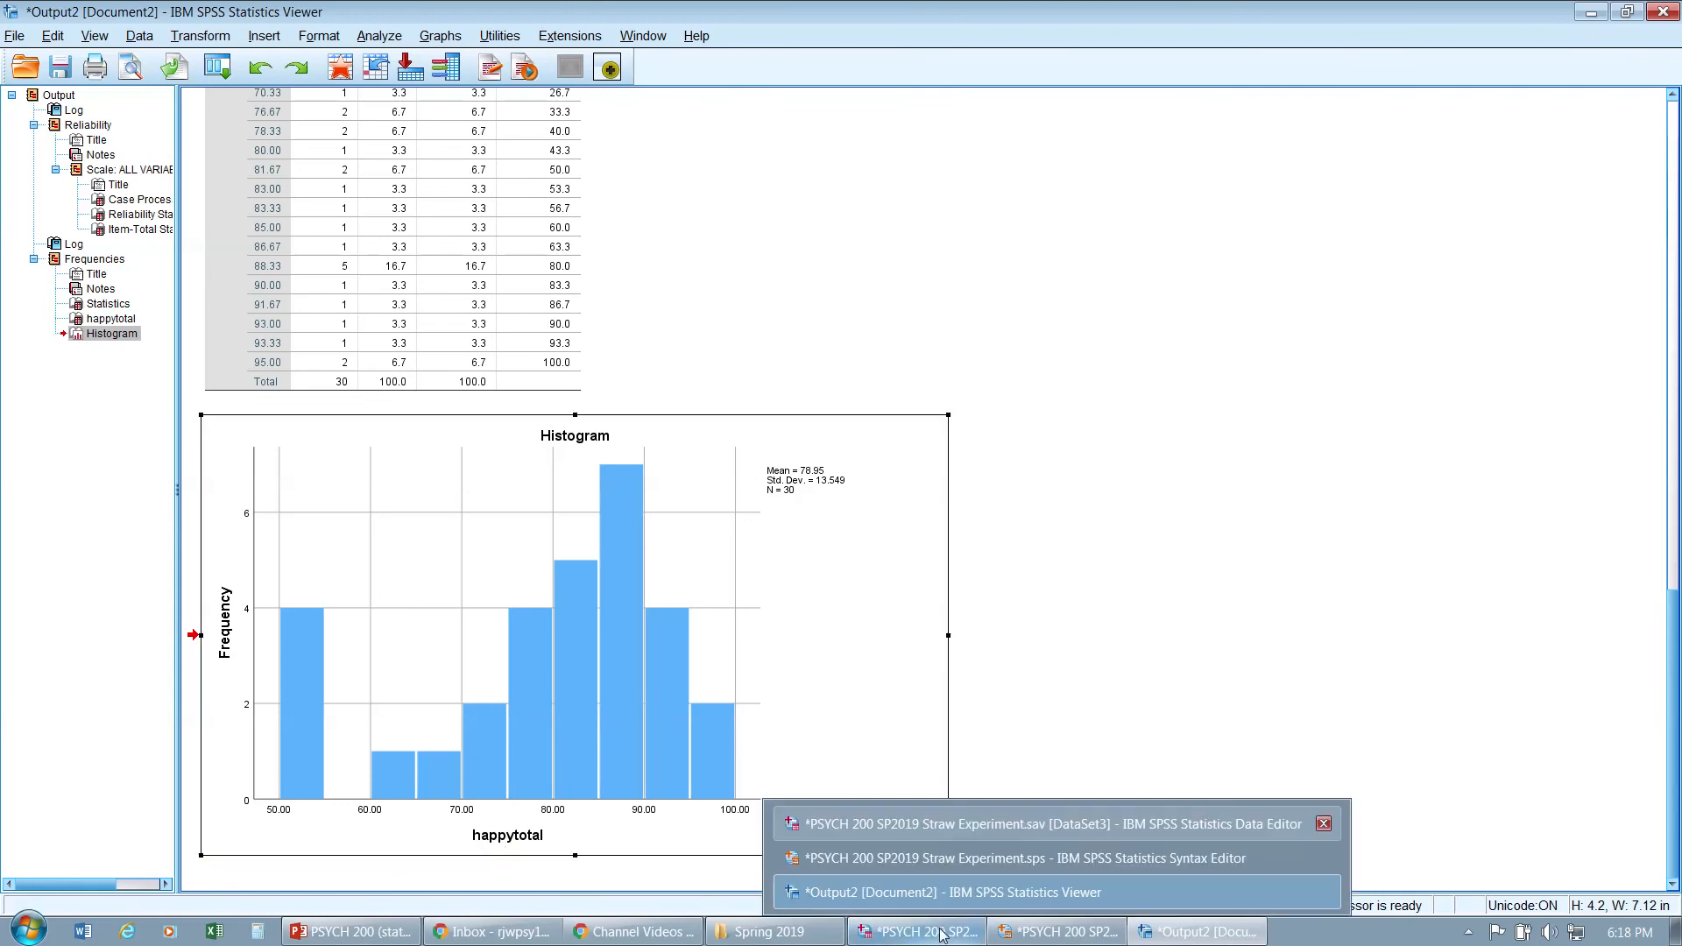
click(964, 821)
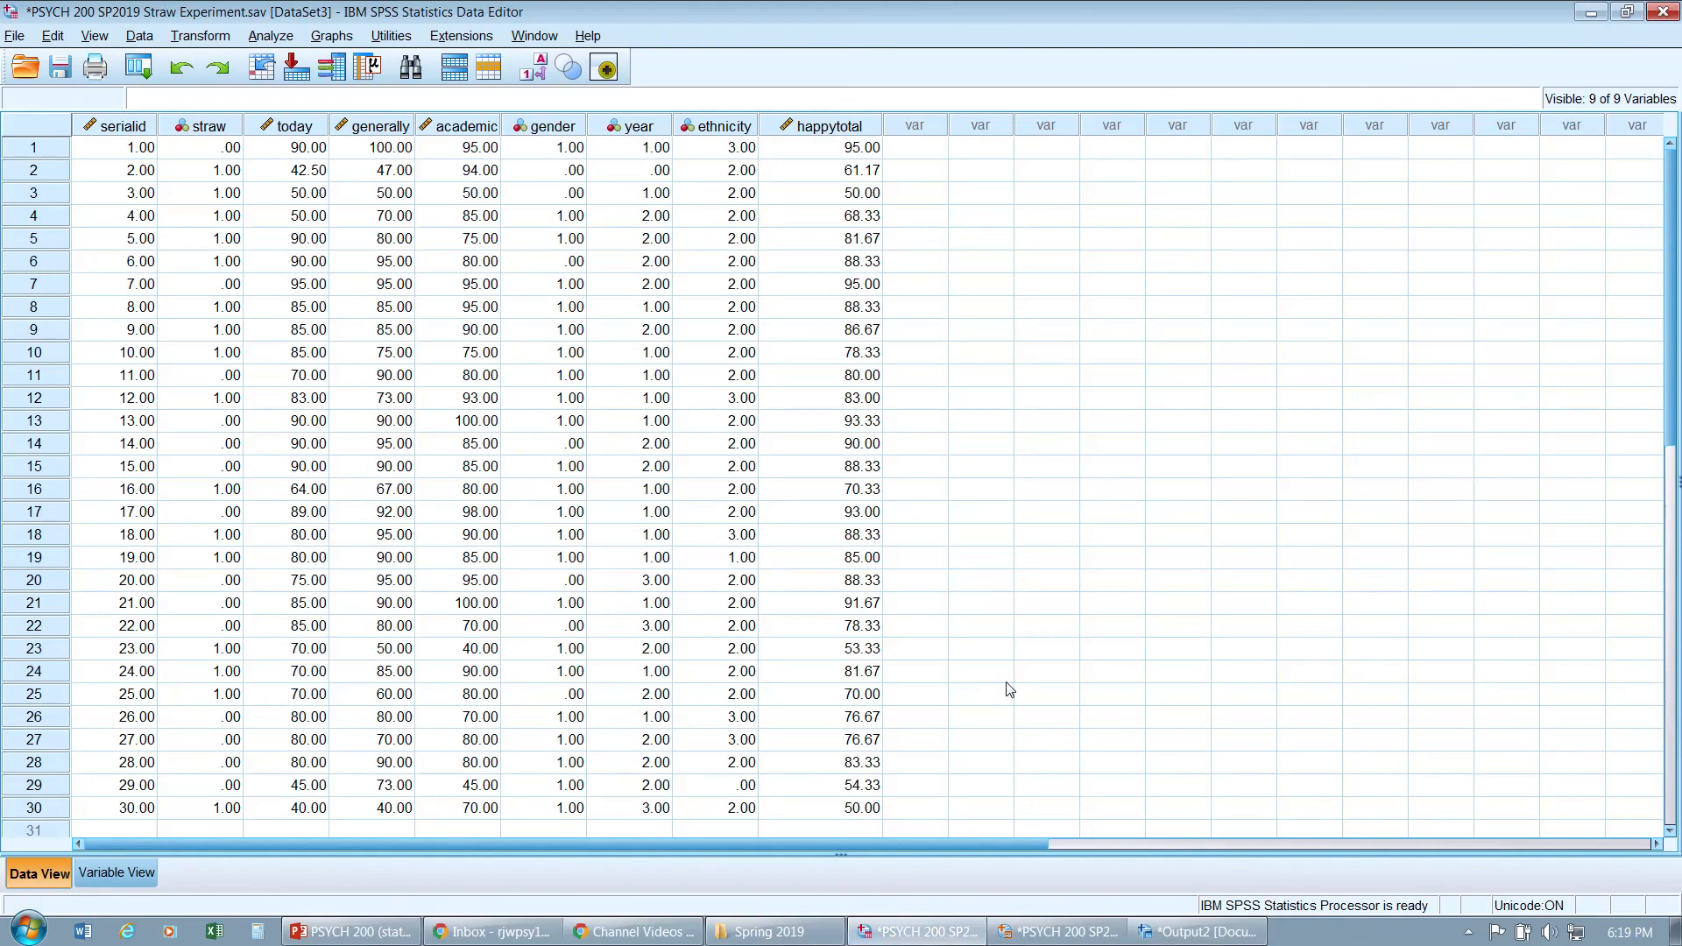
double_click(823, 132)
click(561, 130)
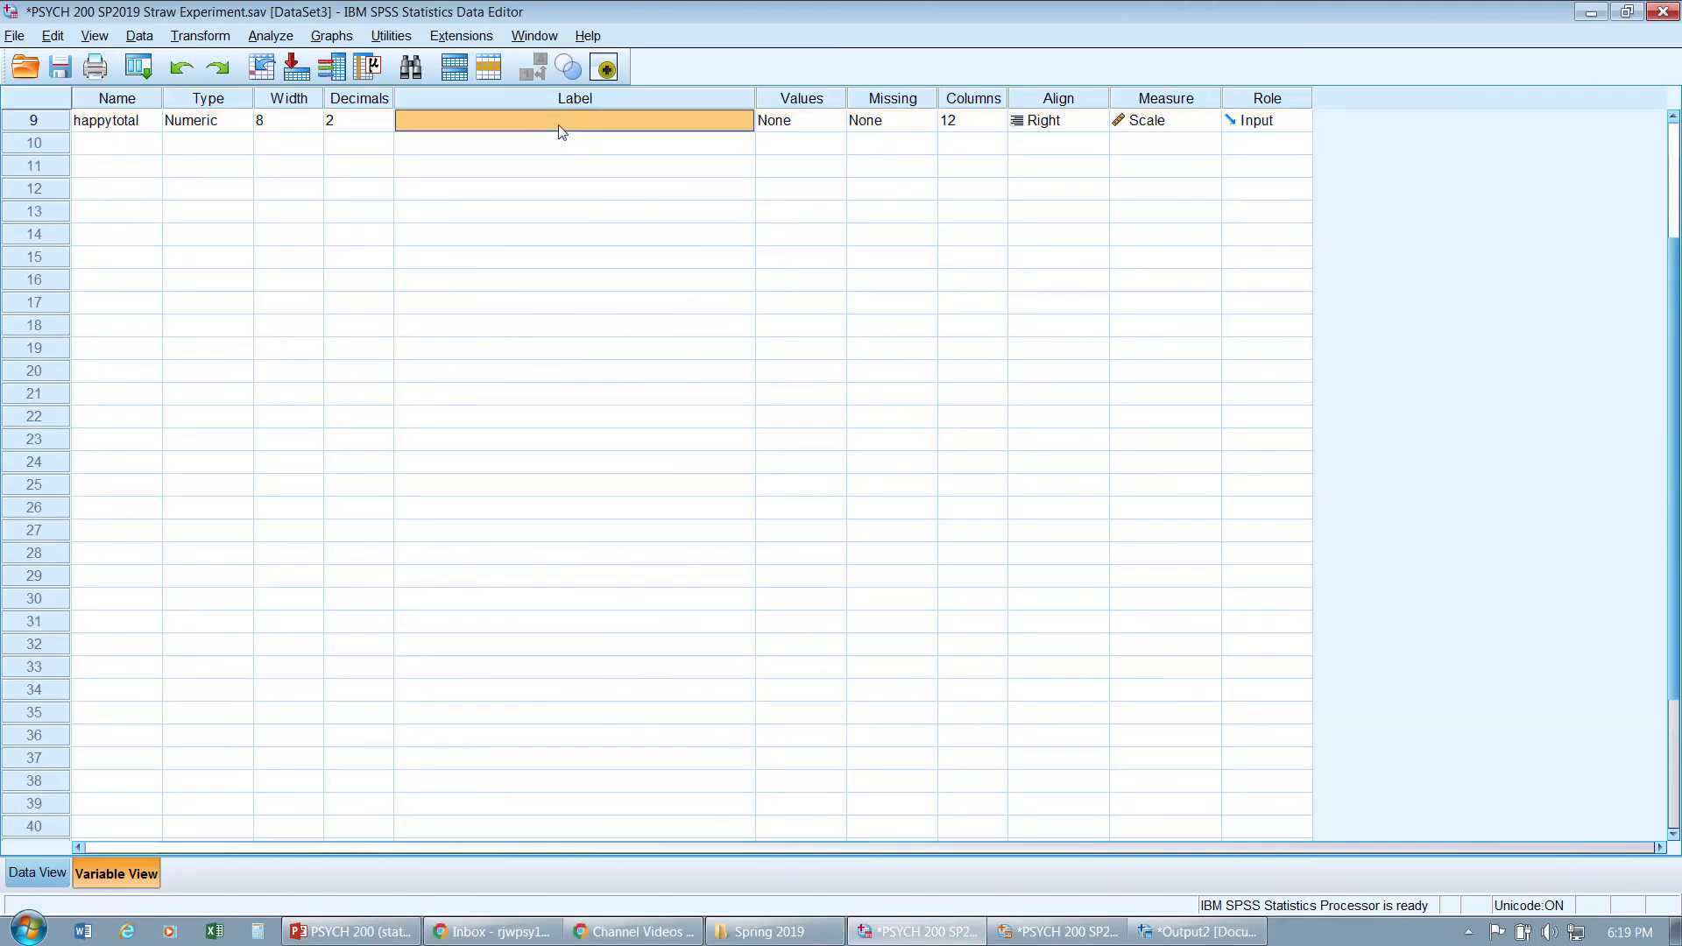
scroll(679, 318, up, 3)
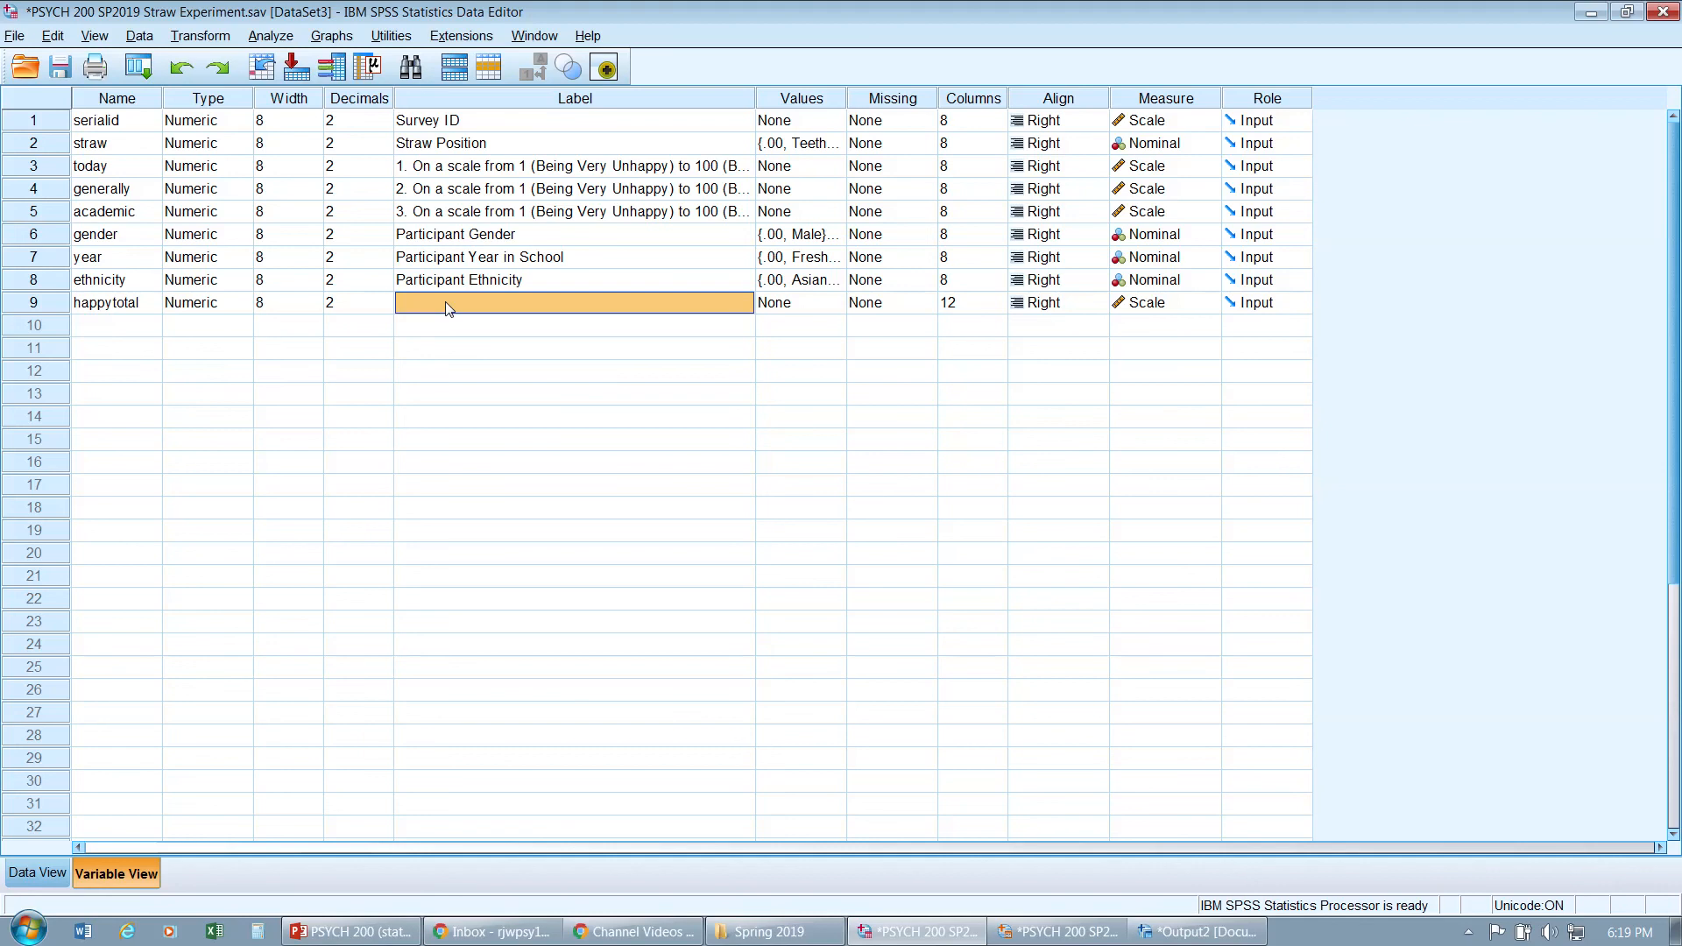
text(Happiness C)
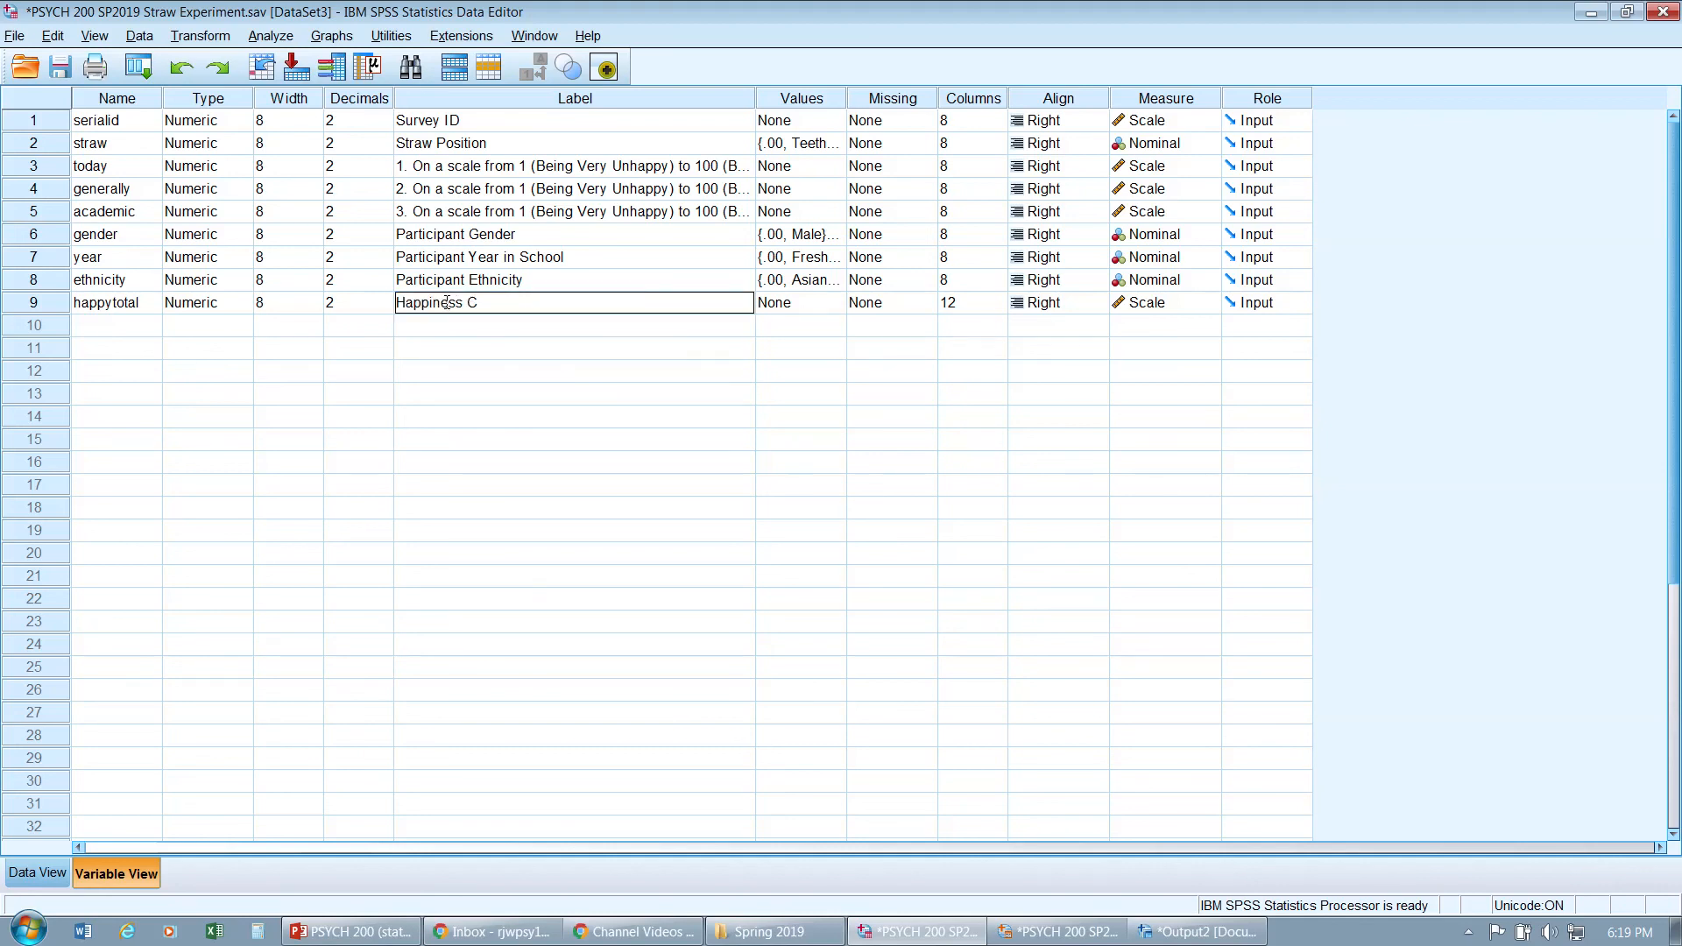
text(omposite (Today, Generally, Academic))
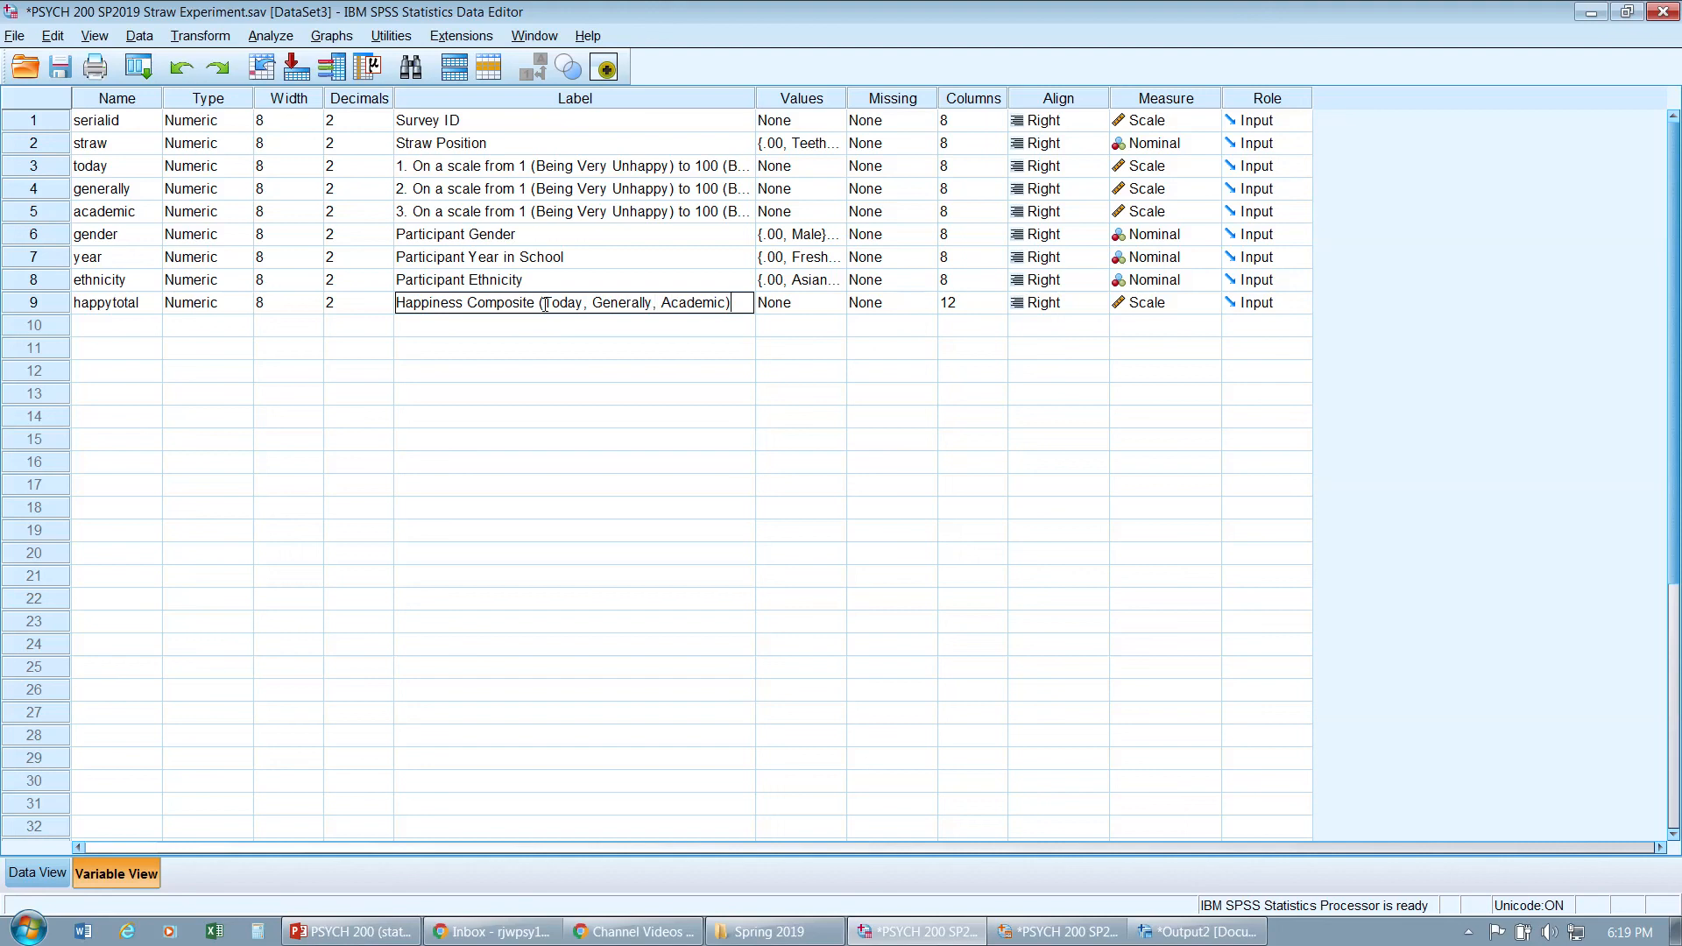
key(Return)
click(545, 304)
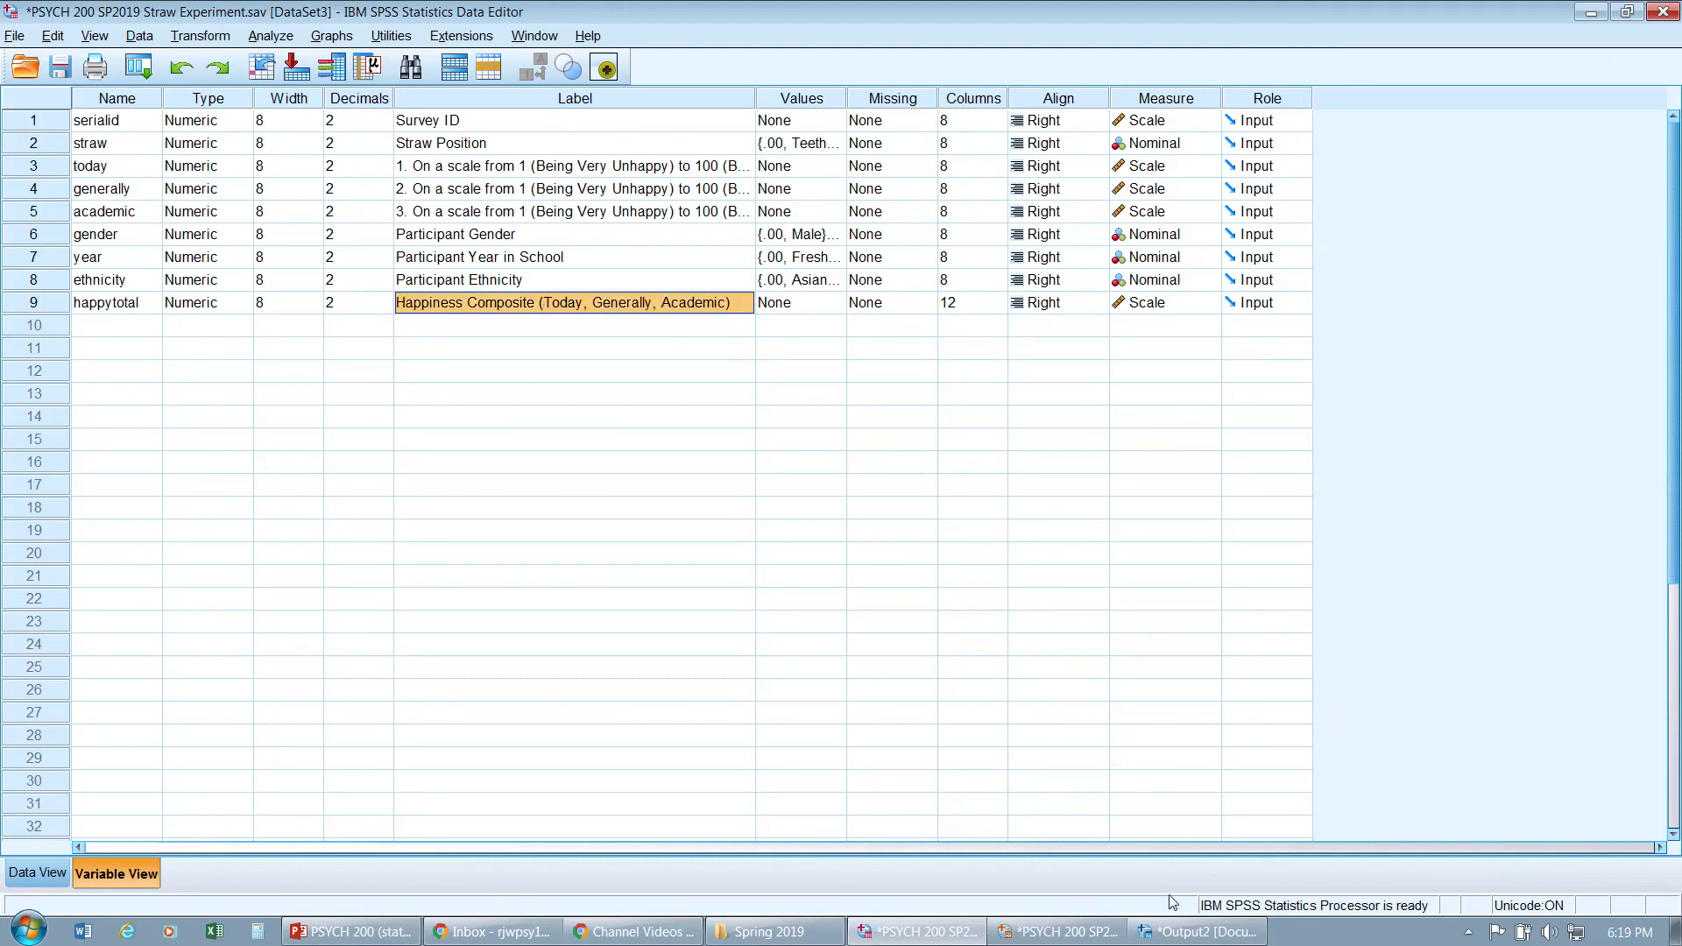
- Rerun the selected FREQUENCIES command for happytotal from the syntax file and bring up the new histogram
click(1008, 859)
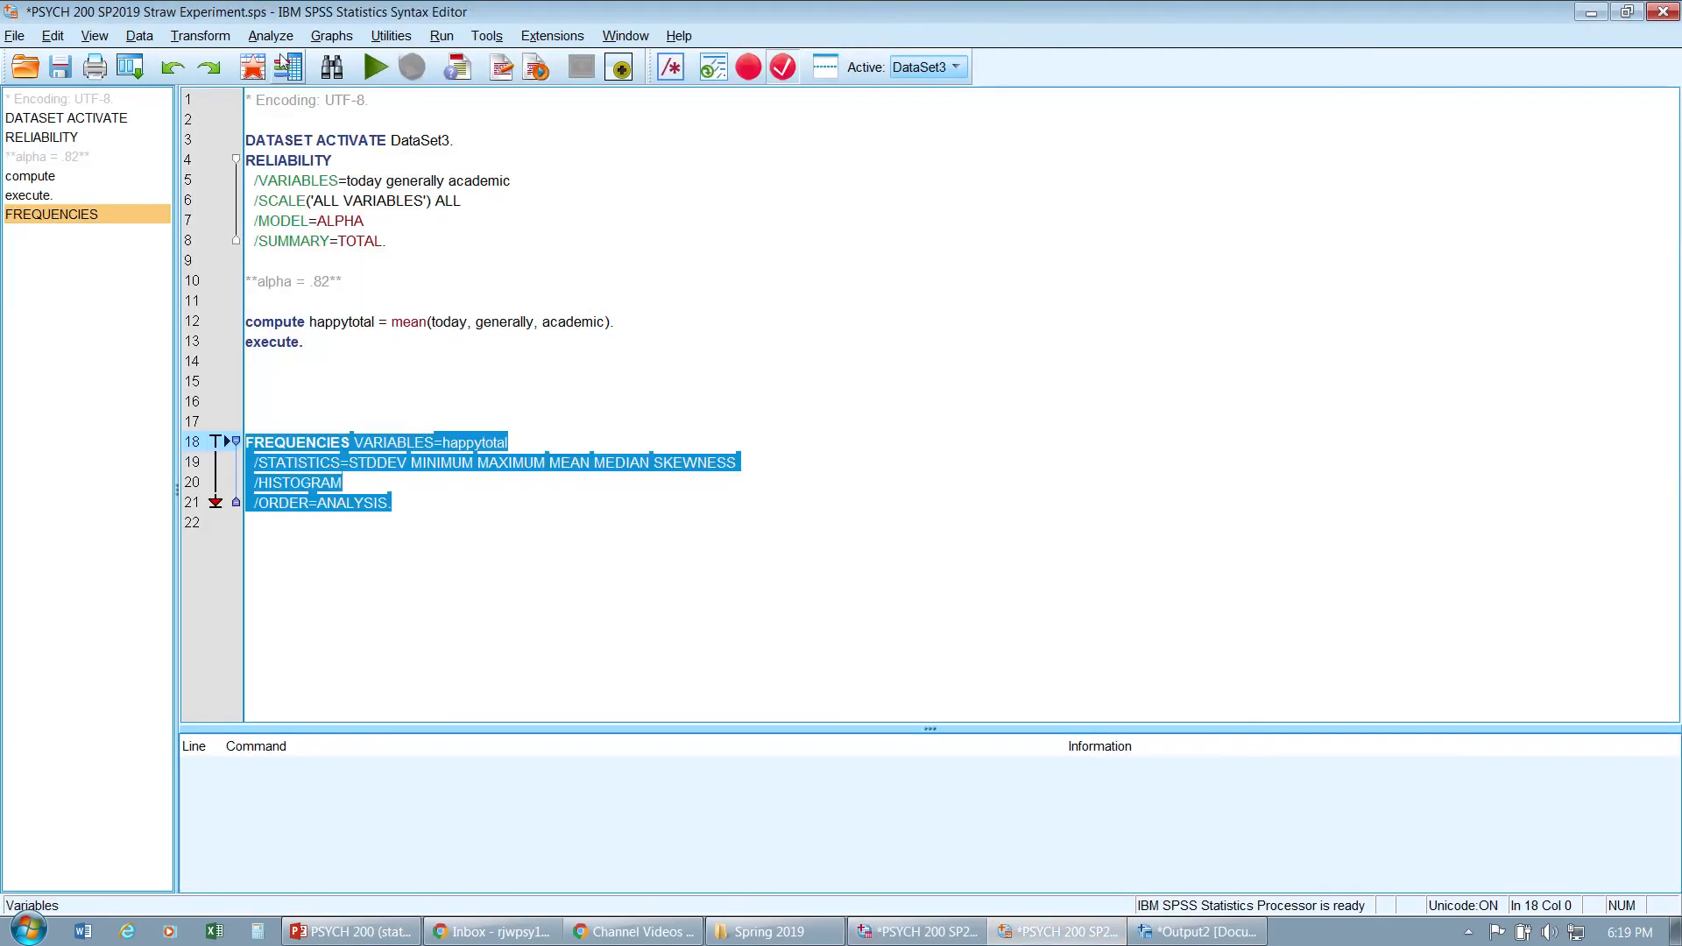
key(ctrl+r)
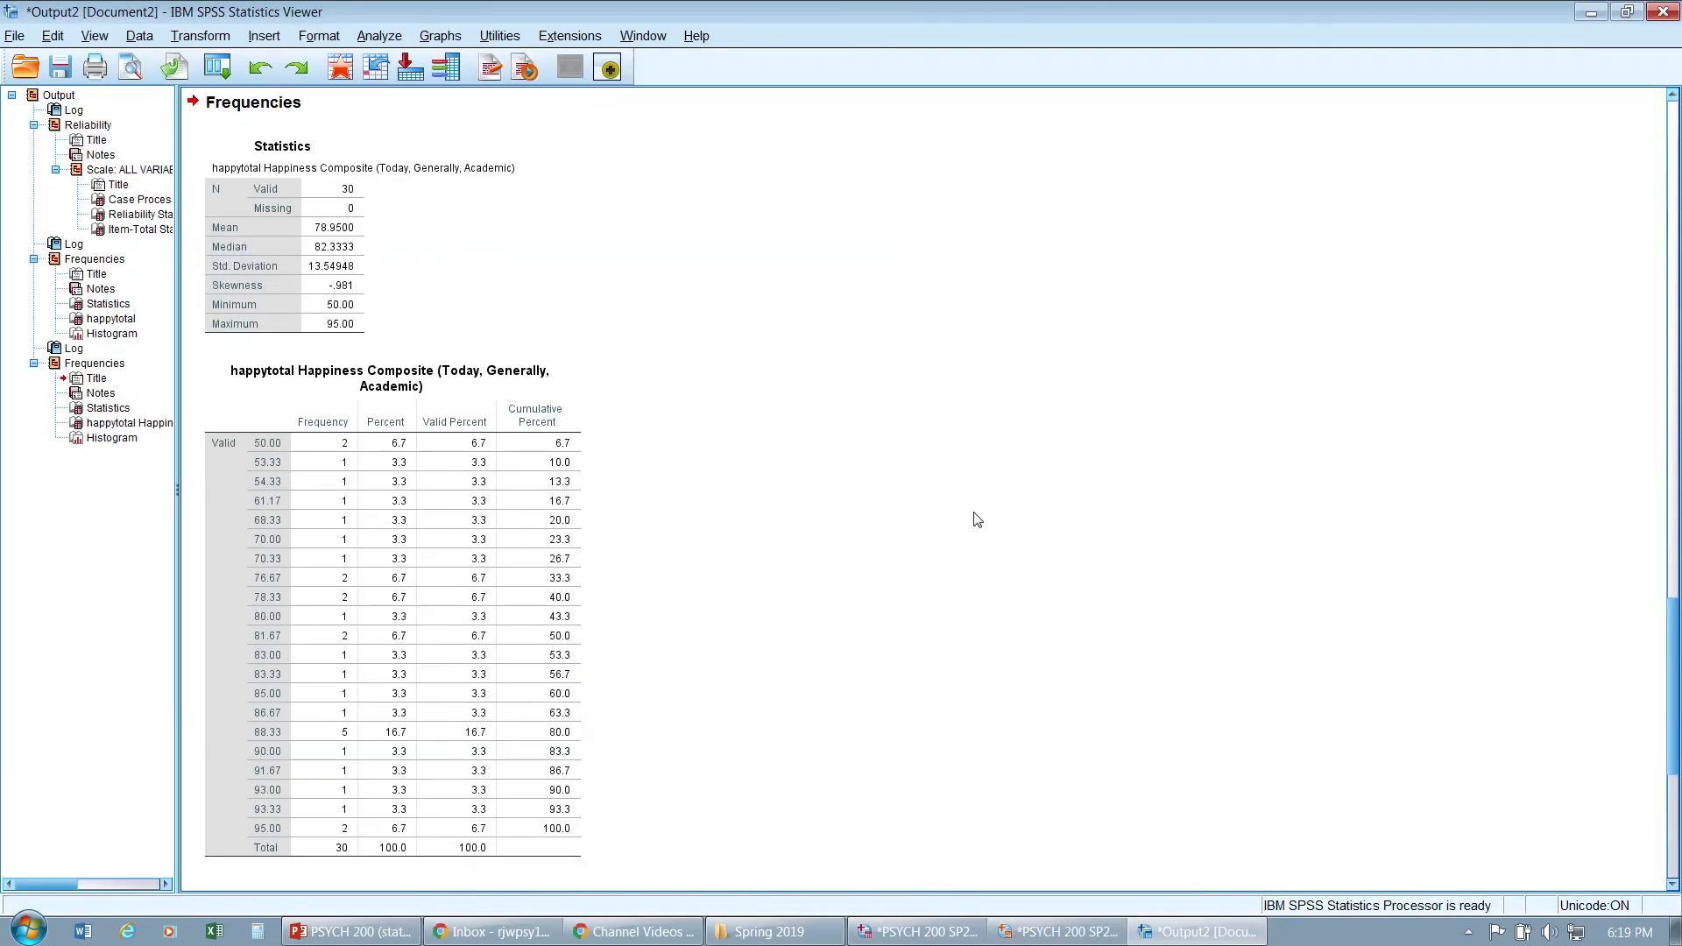
click(583, 668)
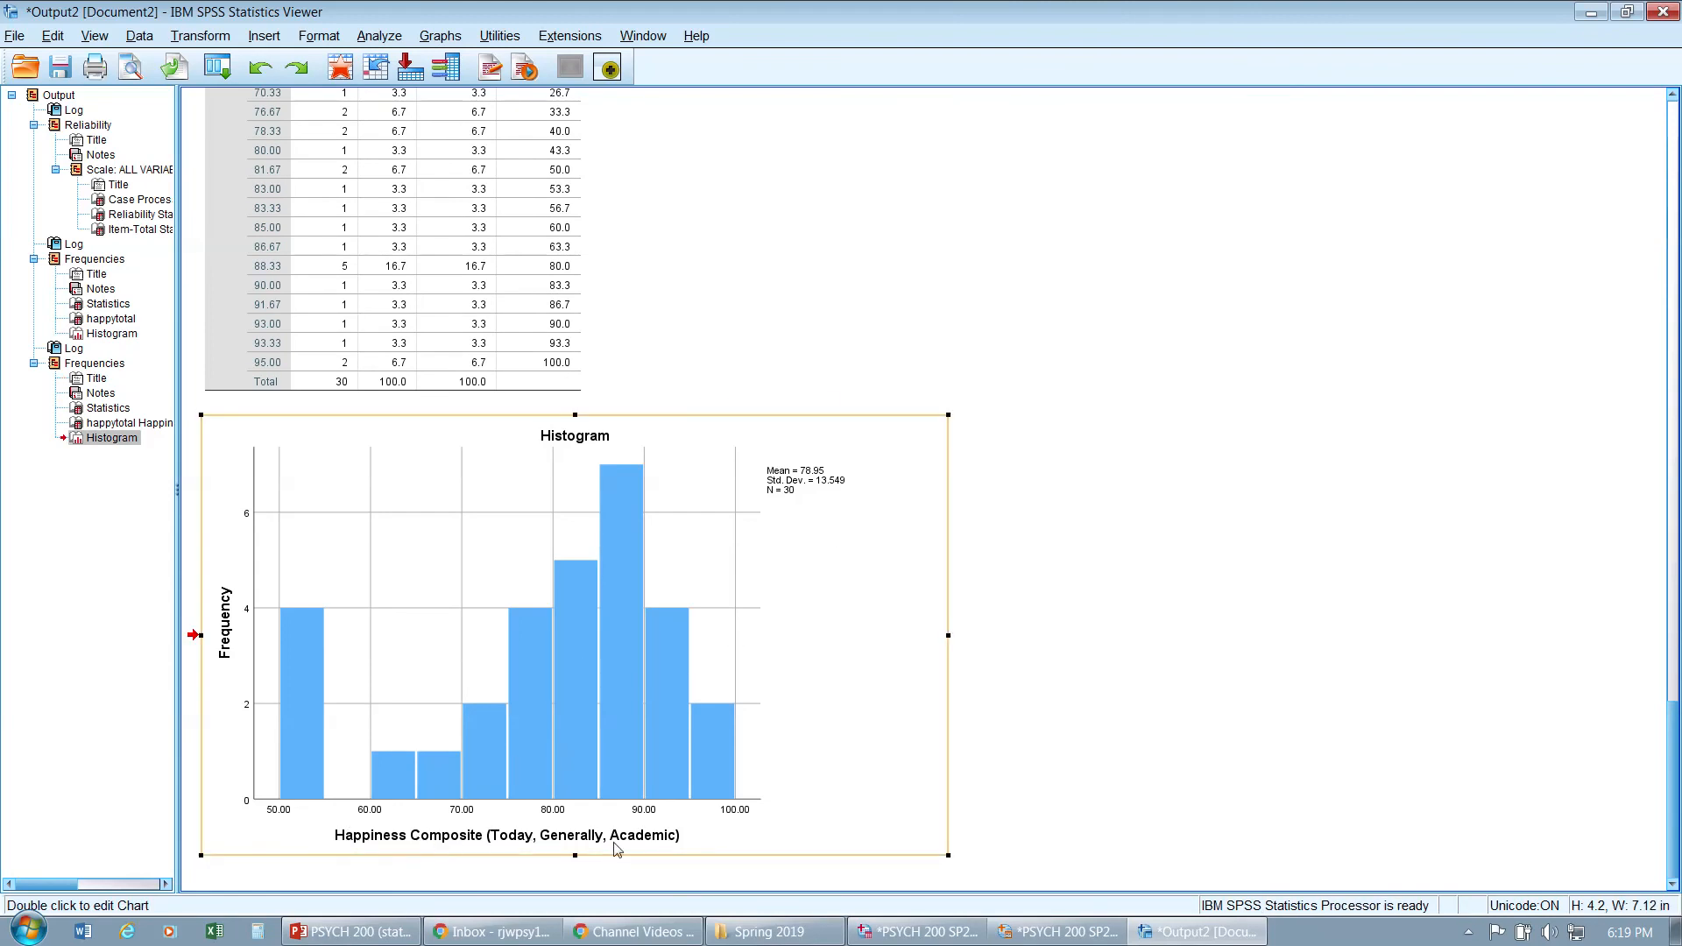
- Compare the new happytotal output with the earlier run, checking the table titles and the histogram's horizontal axis title
scroll(439, 802, up, 10)
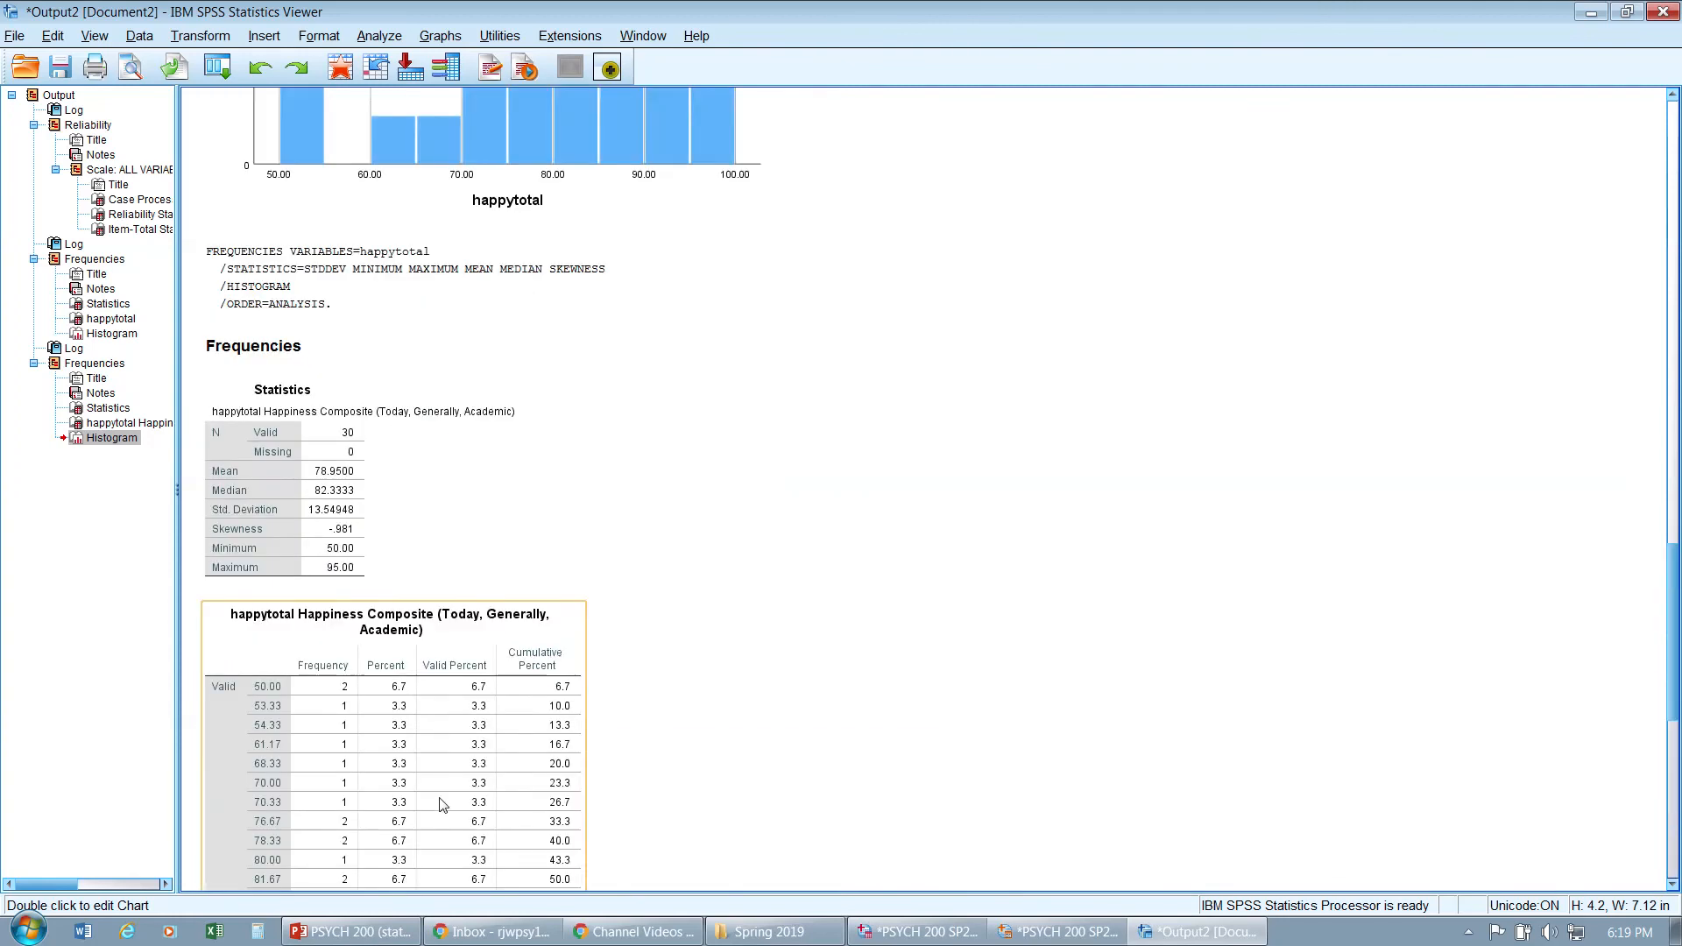
scroll(442, 804, up, 5)
click(517, 613)
scroll(788, 644, down, 7)
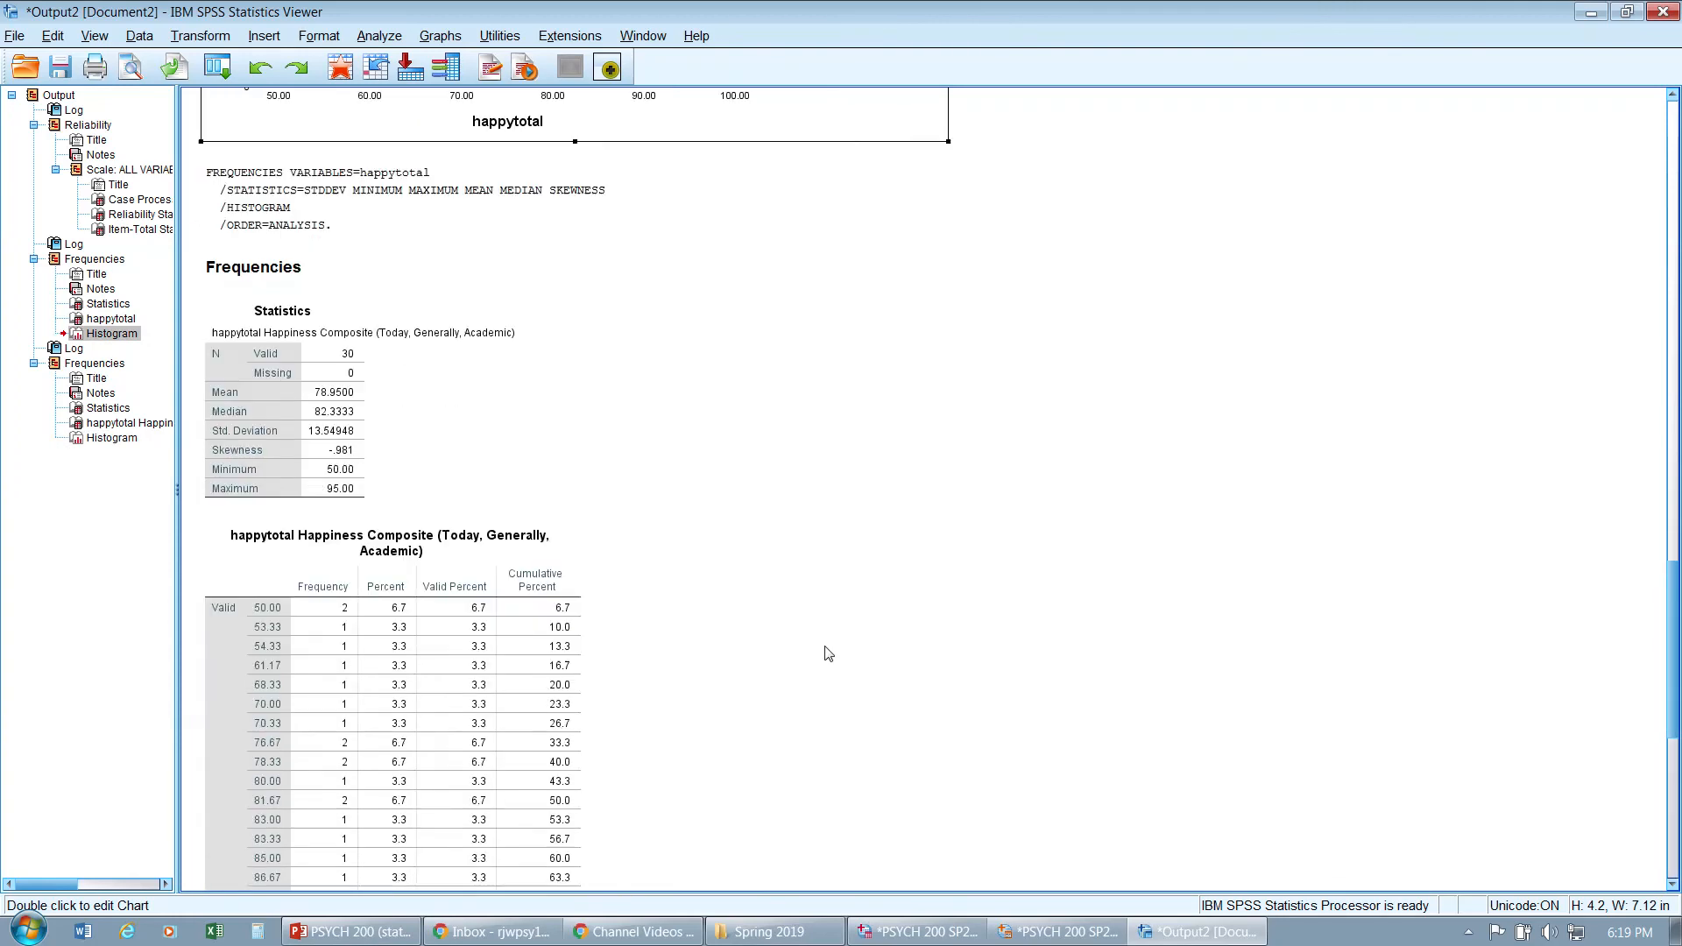
scroll(827, 654, down, 9)
click(826, 654)
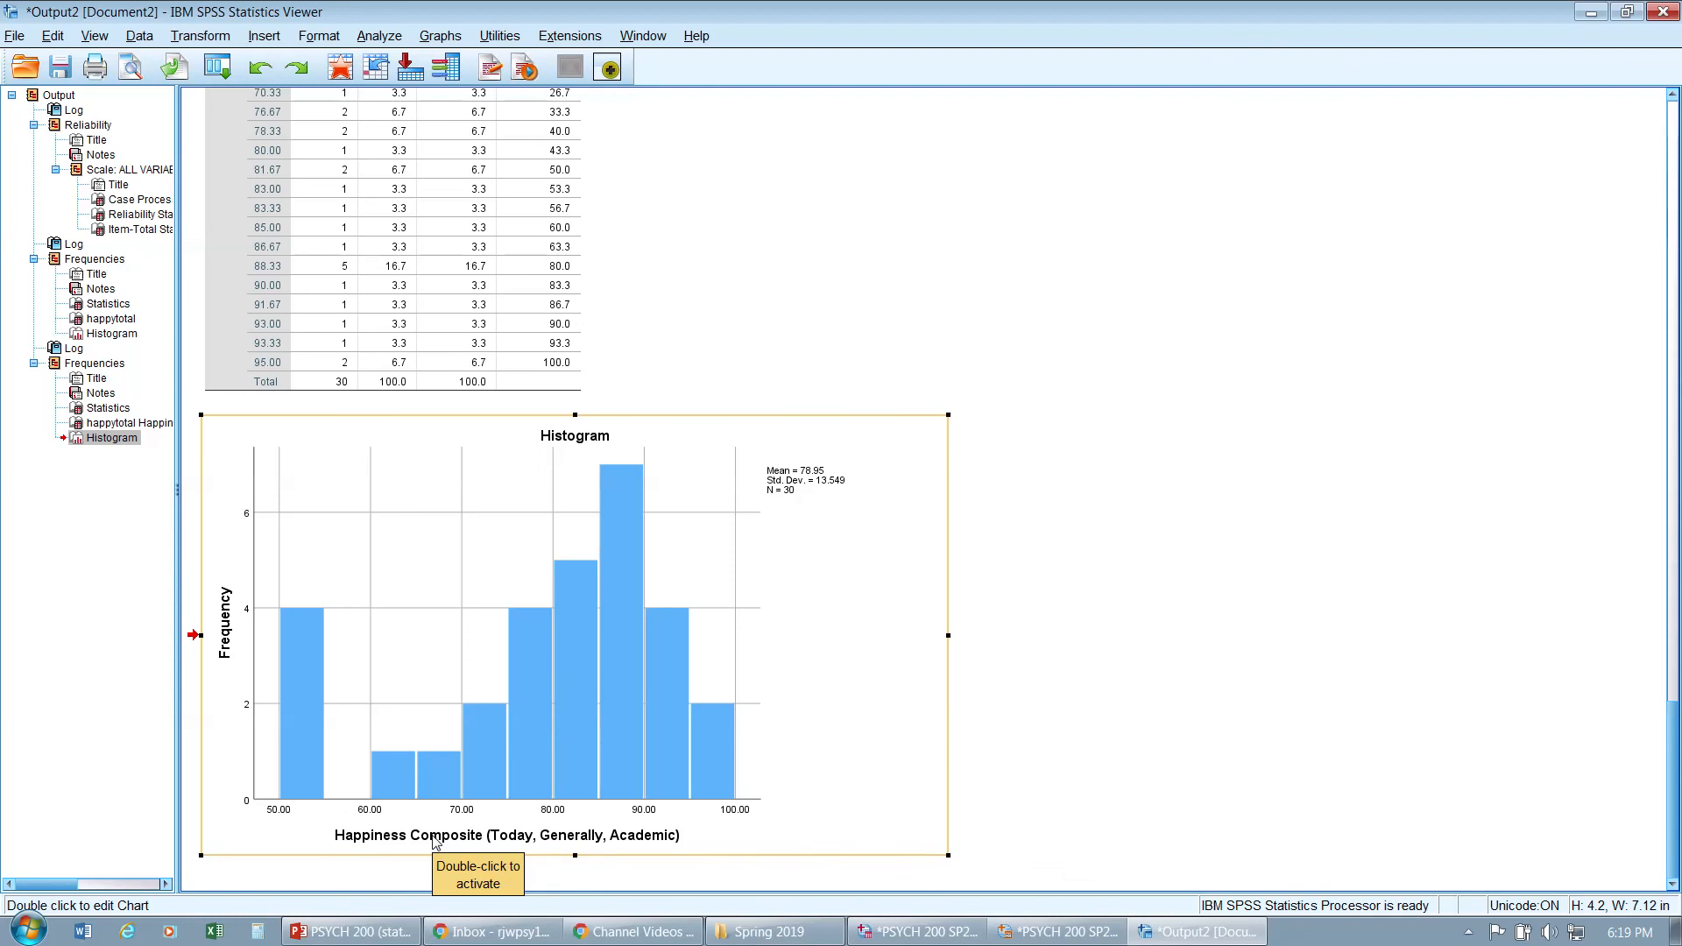
click(959, 411)
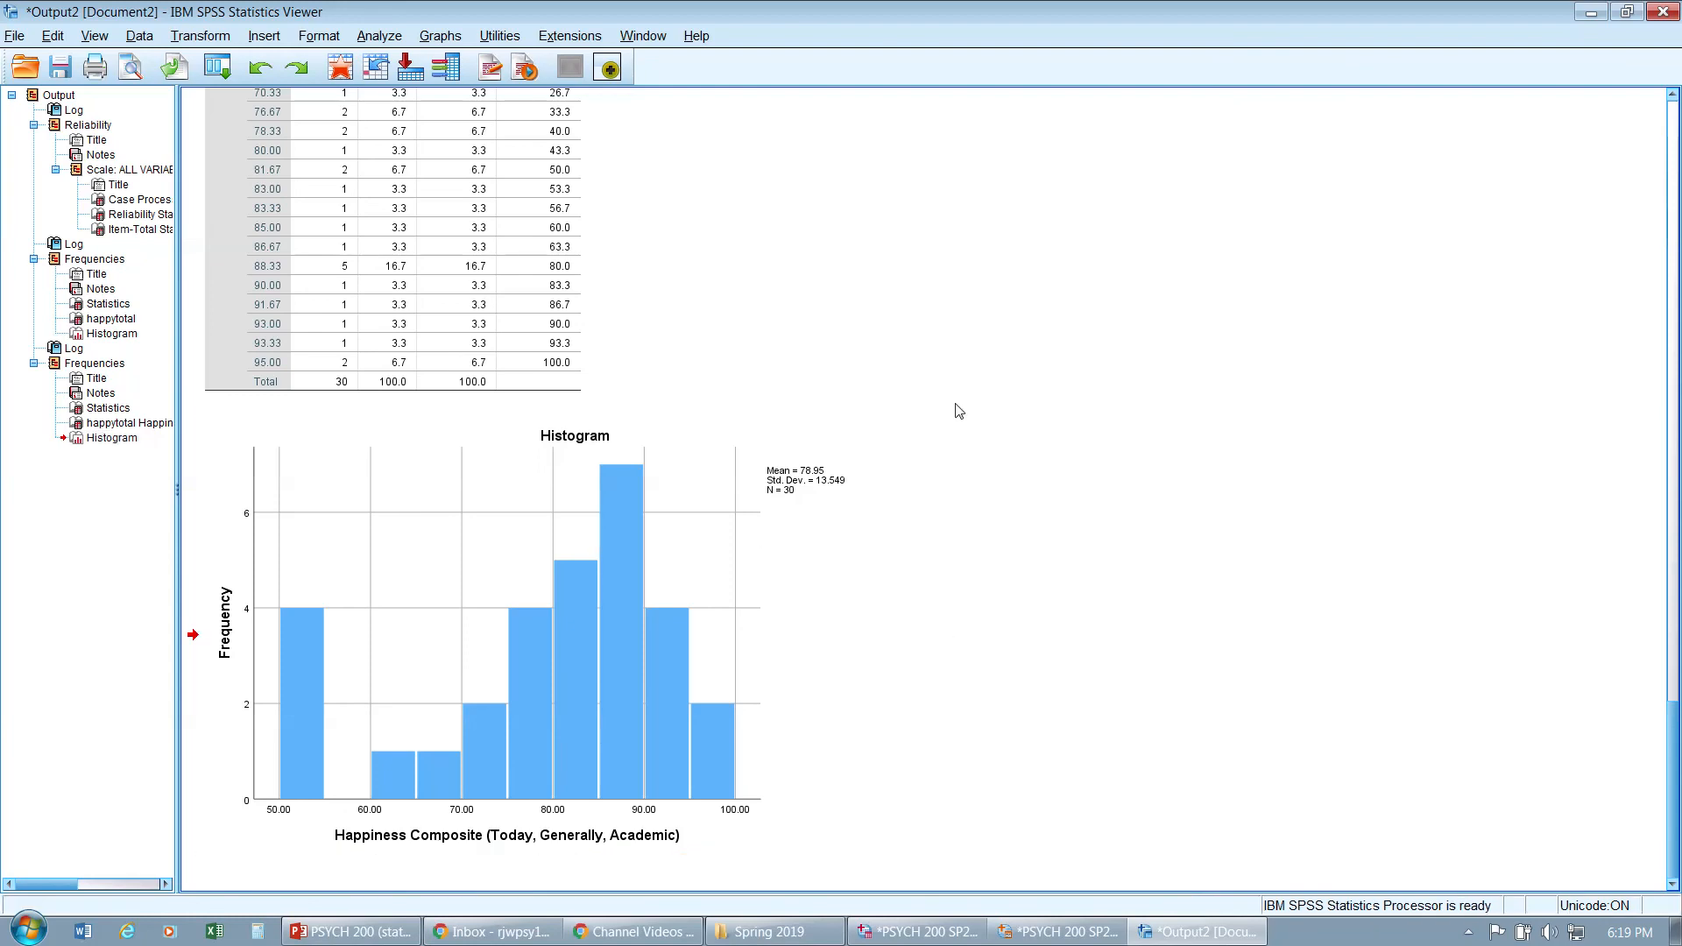
mouse_move(949, 19)
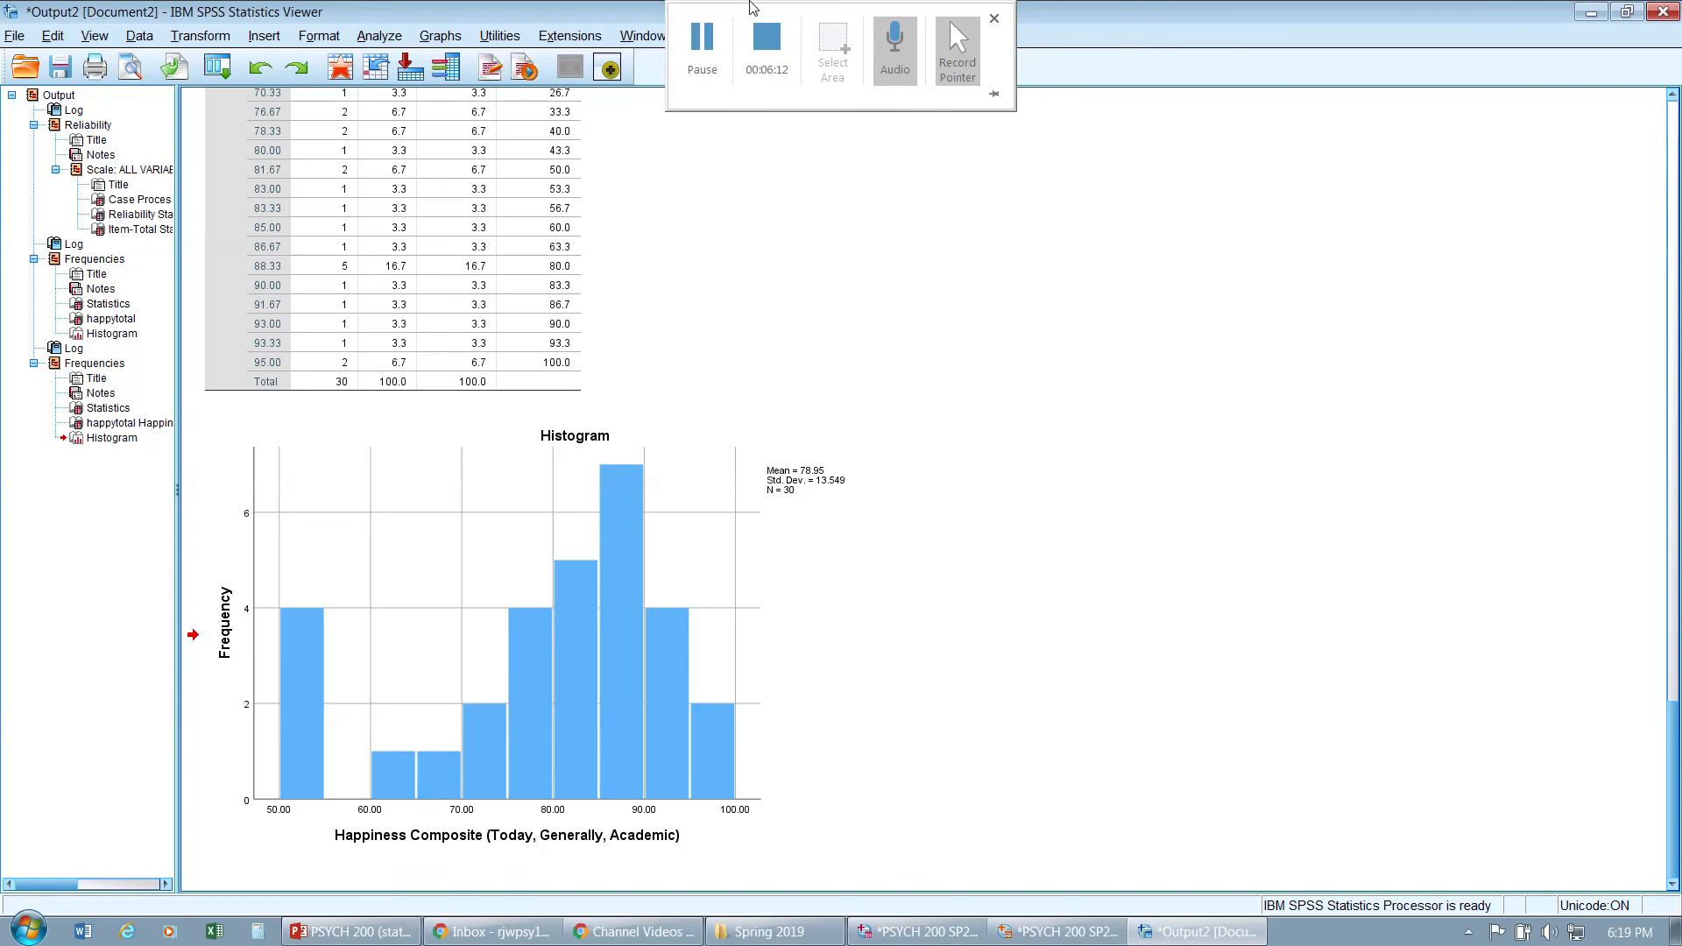